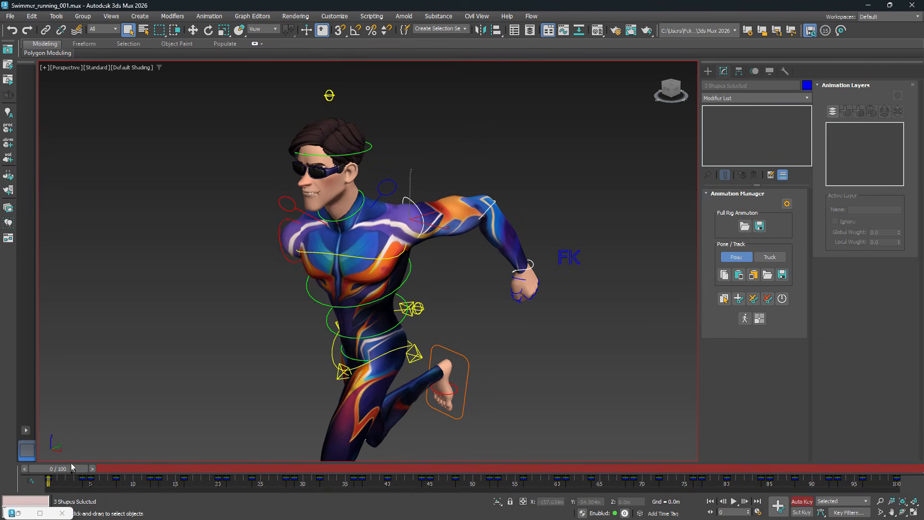
Undo the last pose change on the swimmer's arm and switch the Animation Manager's Pose / Track mode to Track.
{"action": "mouse_move", "coordinate": [71, 467]}
{"action": "left_mouse_down"}
{"action": "mouse_move", "coordinate": [133, 472]}
{"action": "mouse_move", "coordinate": [57, 471]}
{"action": "left_mouse_up"}
{"action": "left_click", "coordinate": [742, 279]}
{"action": "key", "text": "ctrl+z"}
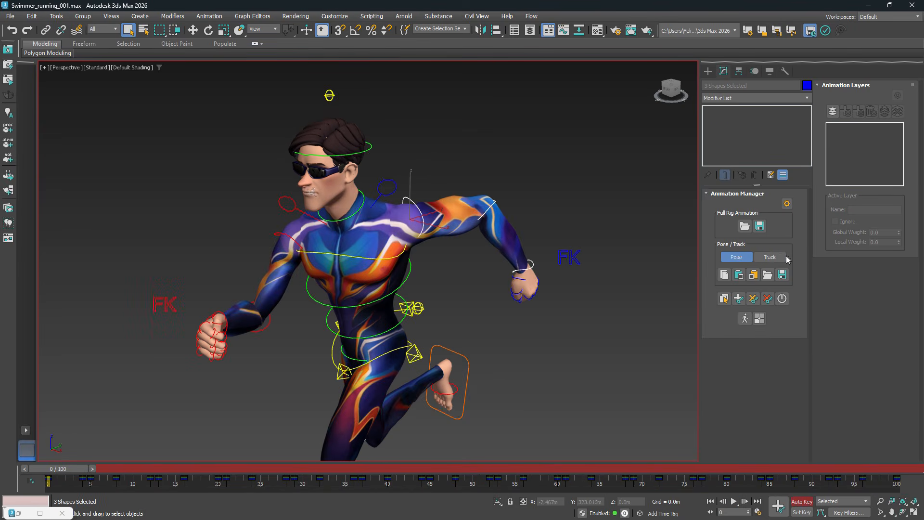
{"action": "left_click", "coordinate": [771, 257]}
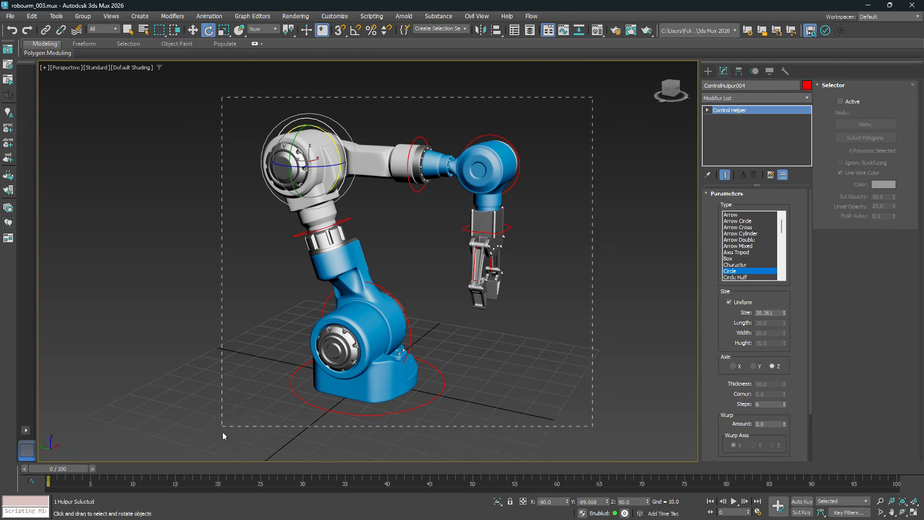
Apply the Animation Manager modifier to all of the robot arm's control helpers.
{"action": "left_click", "coordinate": [776, 97]}
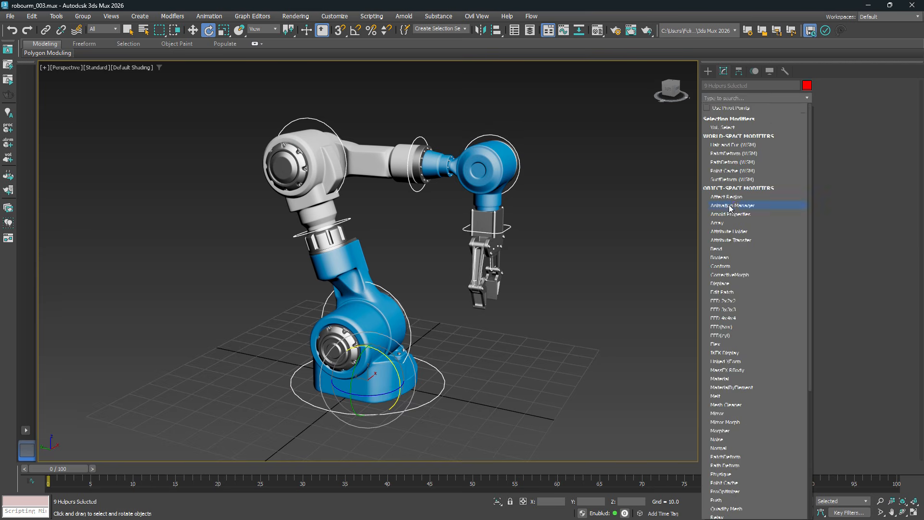
{"action": "left_click", "coordinate": [731, 206]}
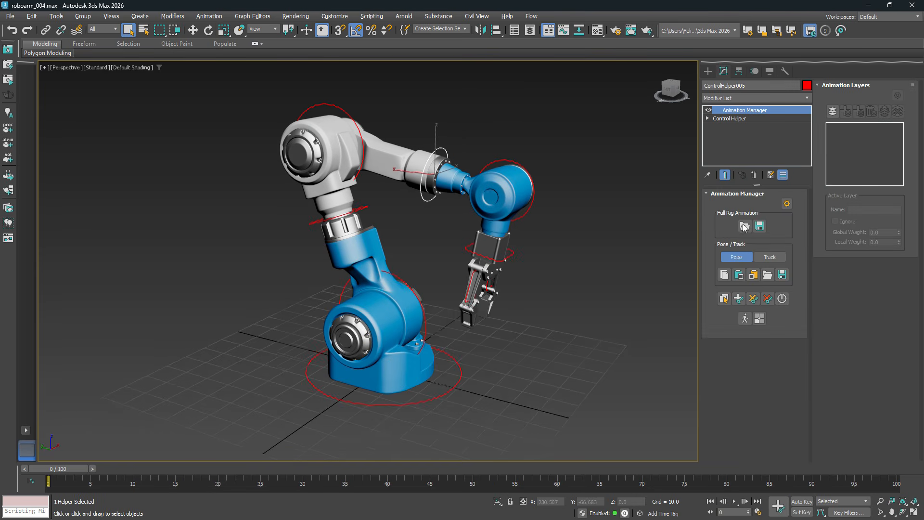
Load robot_grab.anim as the robot arm's full rig animation and scrub through the timeline.
{"action": "left_click", "coordinate": [744, 225]}
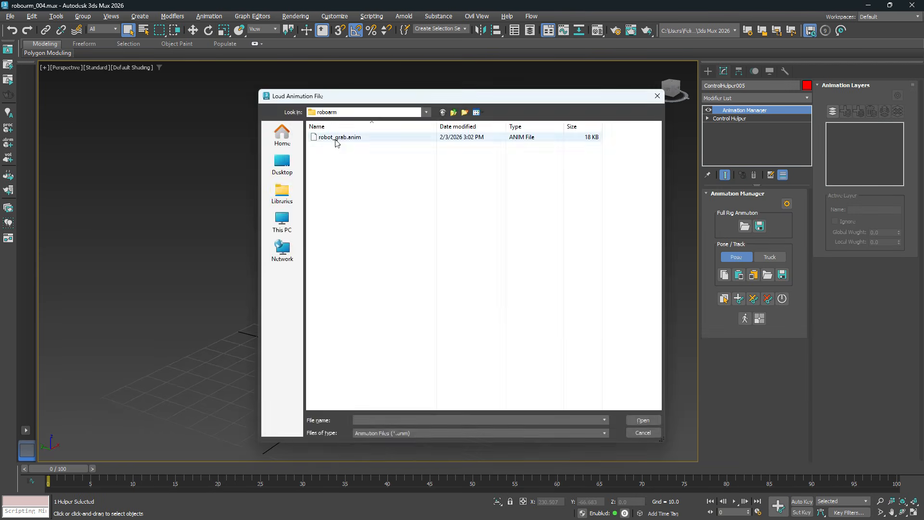
{"action": "double_click", "coordinate": [332, 142]}
{"action": "left_click_drag", "start_coordinate": [114, 476], "coordinate": [57, 476]}
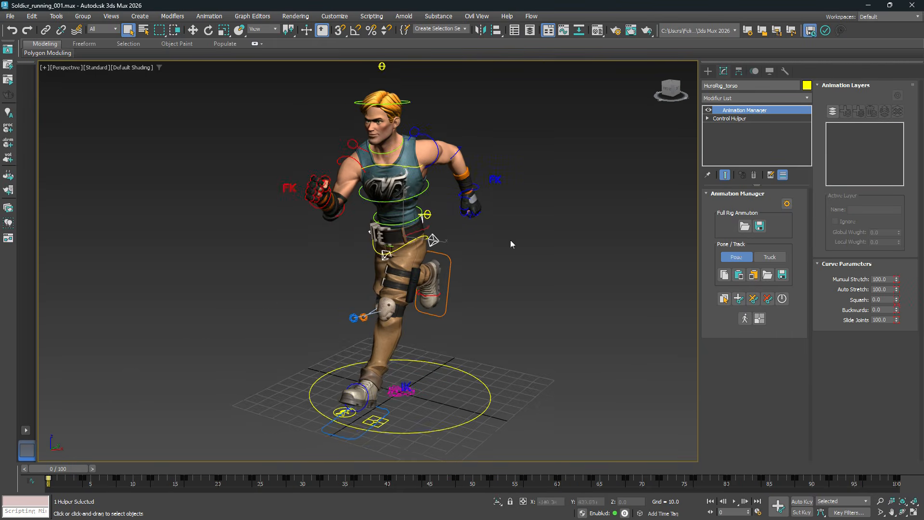
Save the soldier's full rig animation under the file name soldier_running_.
{"action": "left_click", "coordinate": [759, 226]}
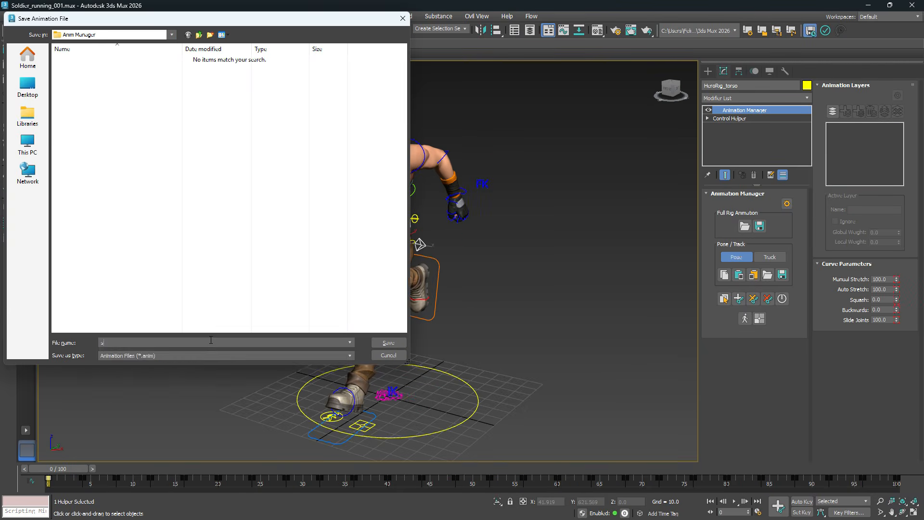
{"action": "type", "text": "soldier_running_"}
{"action": "key", "text": "Return"}
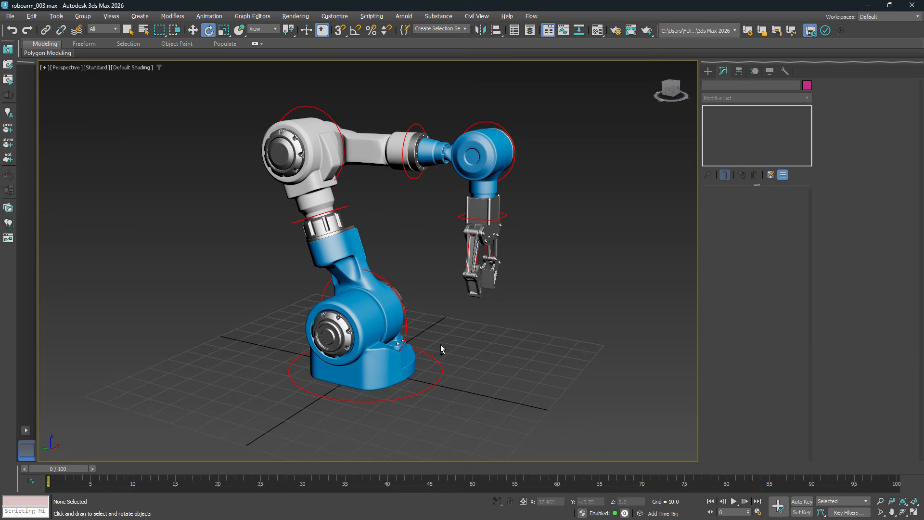
Examine the robot arm's base and joint control helpers from several angles.
{"action": "left_click", "coordinate": [436, 368]}
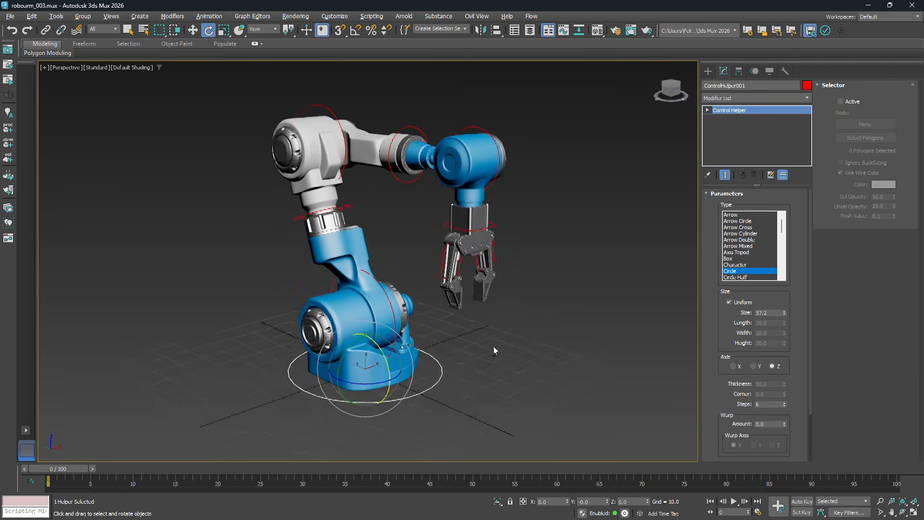
{"action": "mouse_move", "coordinate": [493, 345]}
{"action": "middle_mouse_down", "text": "alt"}
{"action": "mouse_move", "coordinate": [431, 345]}
{"action": "mouse_move", "coordinate": [479, 341]}
{"action": "middle_mouse_up", "text": "alt"}
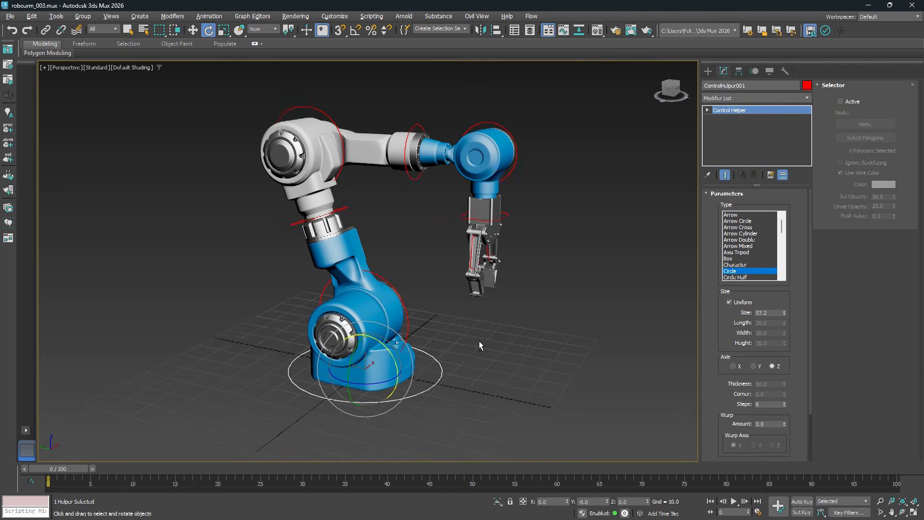
{"action": "left_click", "coordinate": [454, 363]}
{"action": "middle_click_drag", "start_coordinate": [428, 323], "coordinate": [463, 340]}
{"action": "left_click", "coordinate": [431, 353]}
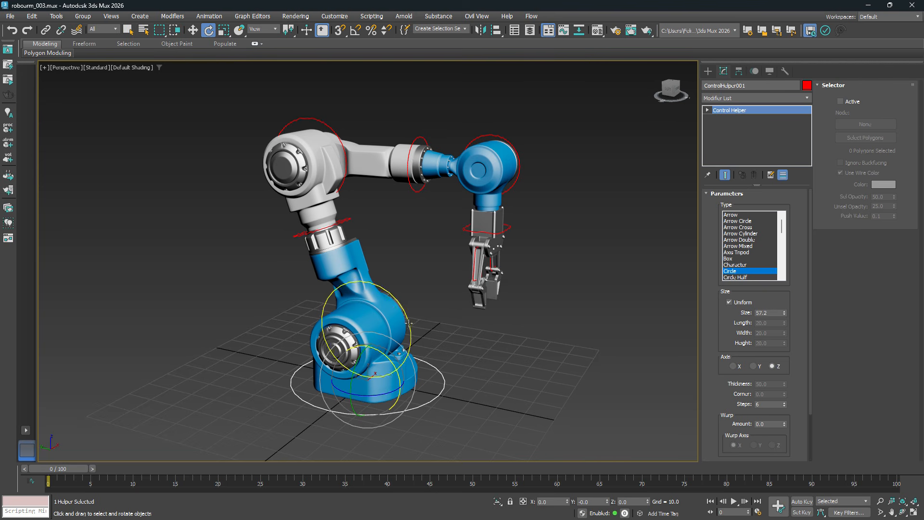
{"action": "left_click", "coordinate": [412, 329]}
{"action": "left_click", "coordinate": [350, 221]}
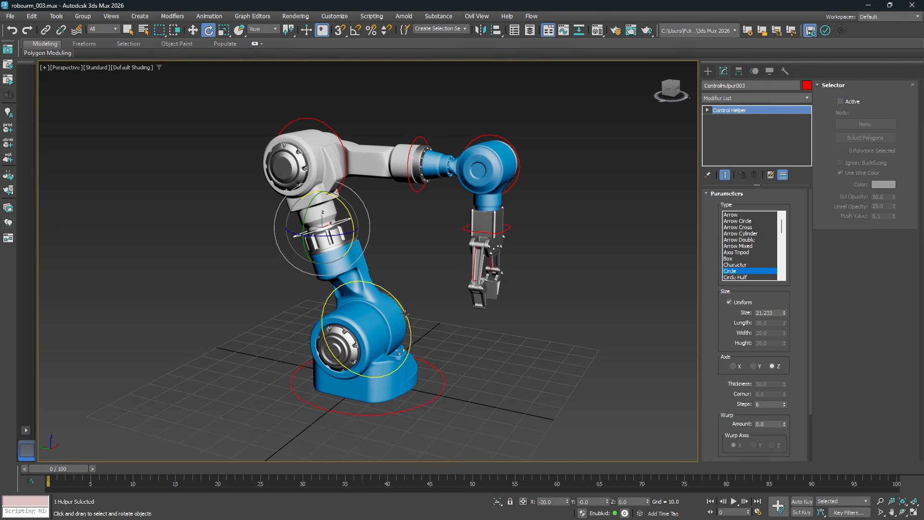
Try rotating the robot arm's lower joint and elbow joint through their circular control helpers.
{"action": "left_click", "coordinate": [405, 314]}
{"action": "mouse_move", "coordinate": [388, 302]}
{"action": "left_mouse_down"}
{"action": "mouse_move", "coordinate": [379, 288]}
{"action": "mouse_move", "coordinate": [394, 300]}
{"action": "left_mouse_up"}
{"action": "right_click", "coordinate": [393, 300]}
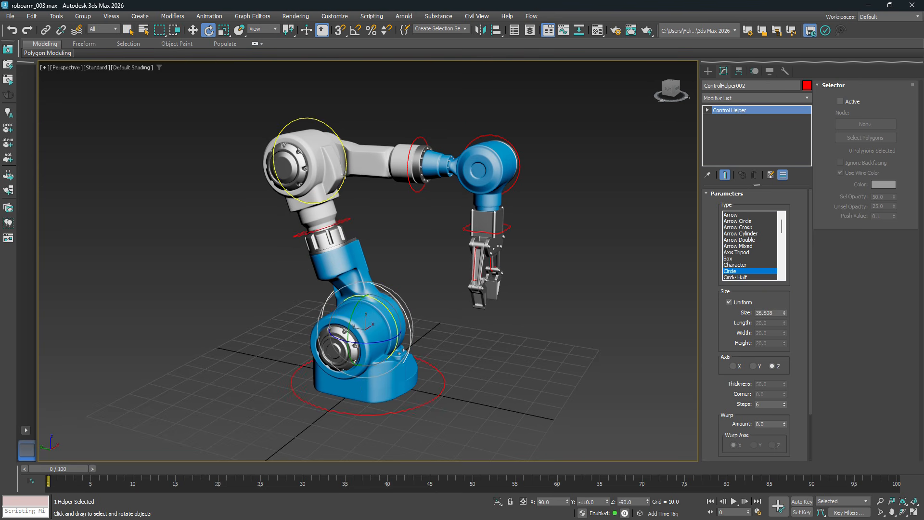
{"action": "left_click_drag", "start_coordinate": [345, 175], "coordinate": [342, 147]}
{"action": "right_click", "coordinate": [342, 147]}
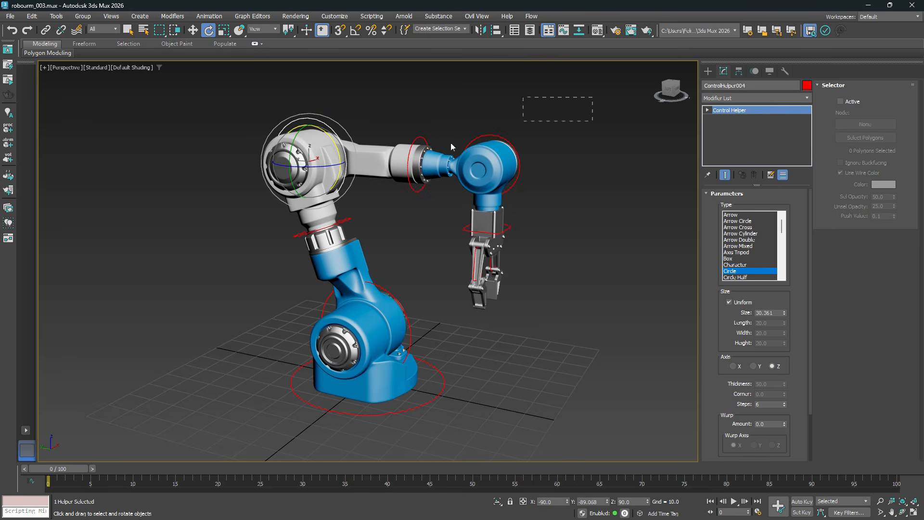
Add the Animation Manager modifier to all of the robot arm's control helpers and make the instances unique to each other.
{"action": "left_click_drag", "start_coordinate": [224, 398], "coordinate": [224, 399]}
{"action": "left_click", "coordinate": [776, 98]}
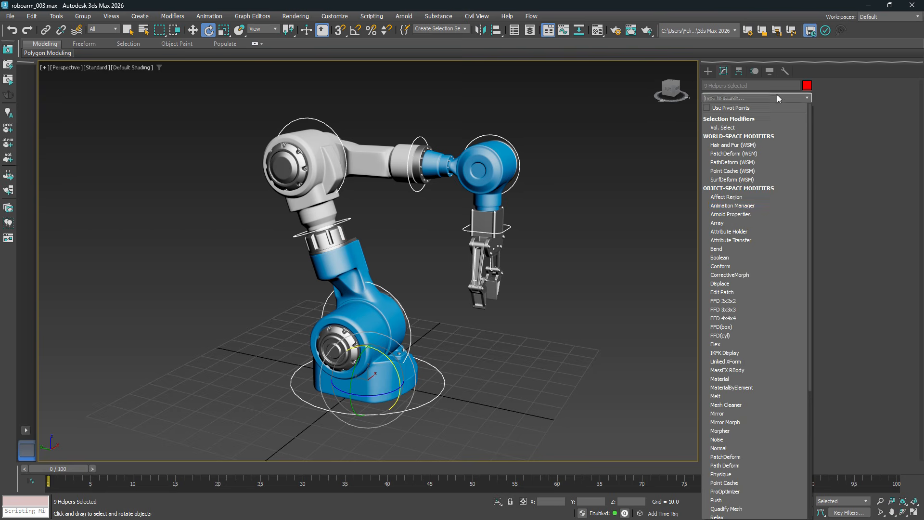
{"action": "left_click", "coordinate": [730, 206]}
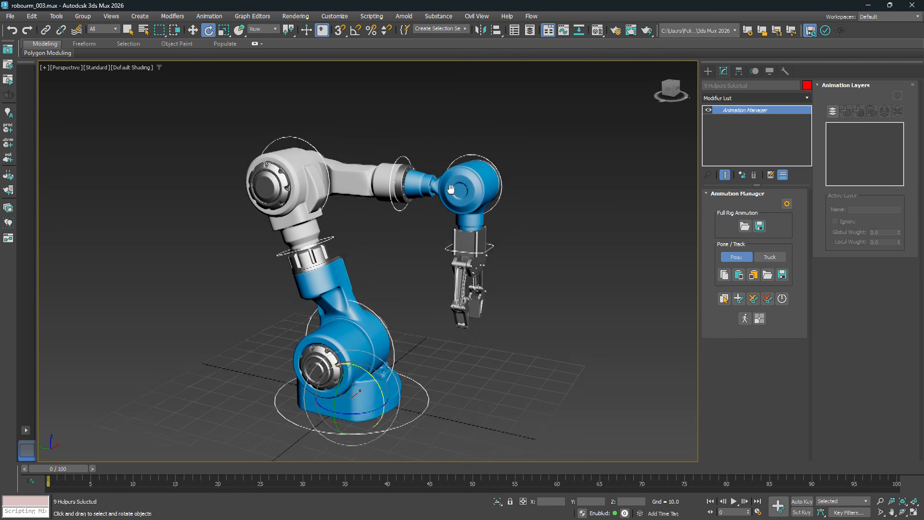
{"action": "left_click", "coordinate": [742, 176]}
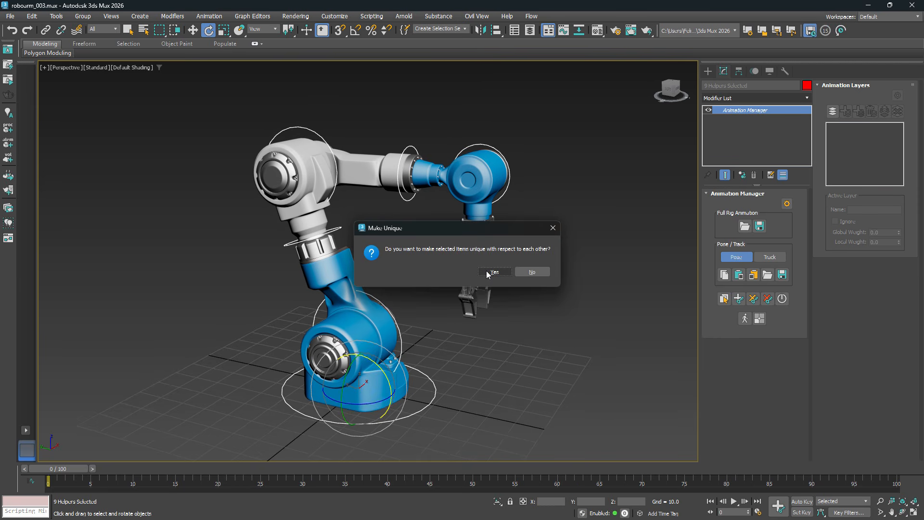
{"action": "left_click", "coordinate": [486, 270]}
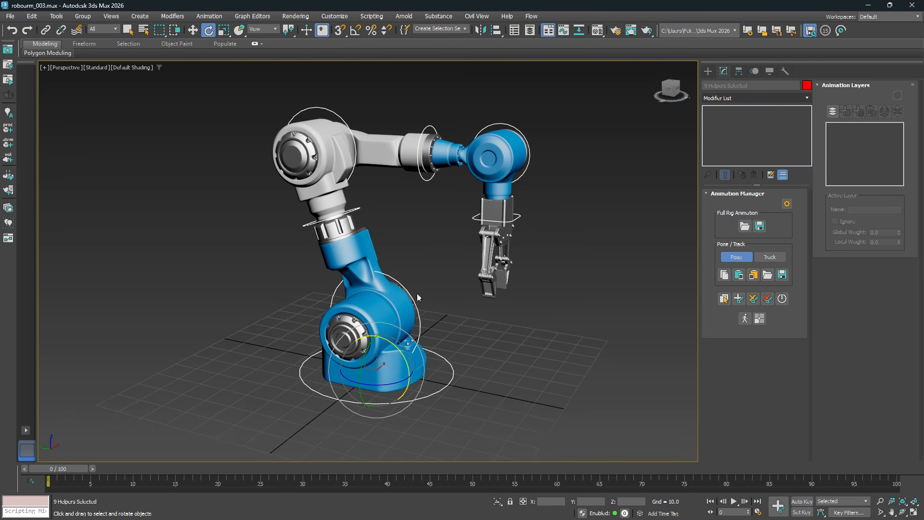
Turn on Auto Key and rotate the robot arm's base helper at frame 20.
{"action": "left_click", "coordinate": [417, 293]}
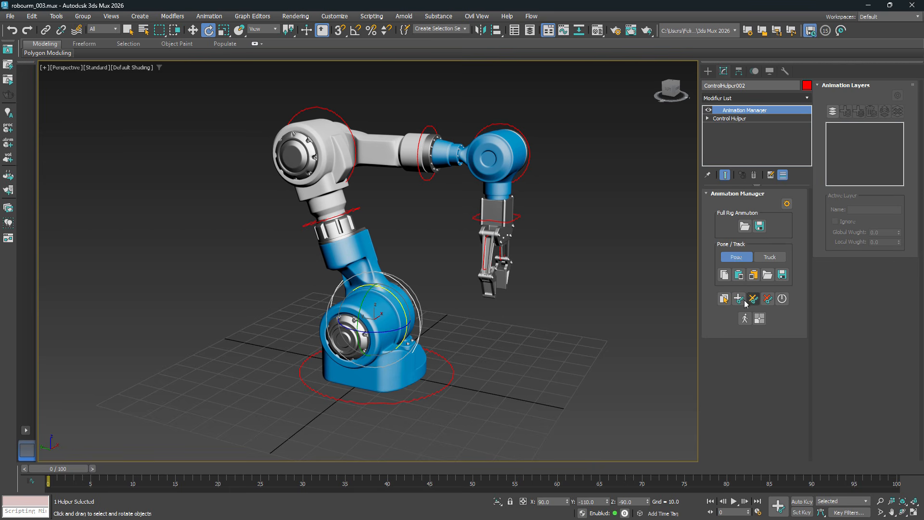
{"action": "middle_click_drag", "start_coordinate": [430, 309], "coordinate": [423, 312]}
{"action": "left_click", "coordinate": [299, 386]}
{"action": "left_click_drag", "start_coordinate": [76, 469], "coordinate": [219, 479]}
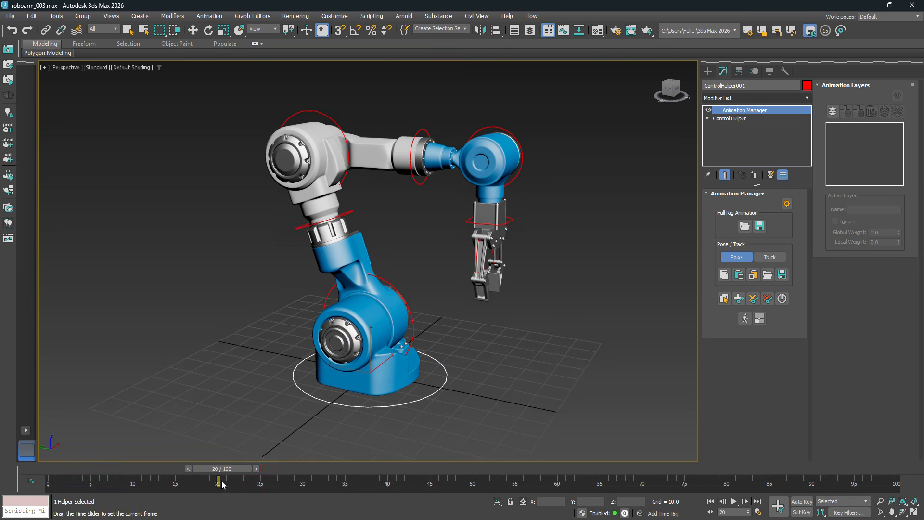
{"action": "key", "text": "n"}
{"action": "left_click_drag", "start_coordinate": [370, 388], "coordinate": [289, 386]}
Rotate the lower joint, elbow and wrist helpers into a new pose at frame 20 and return to the first frame.
{"action": "left_click", "coordinate": [356, 277]}
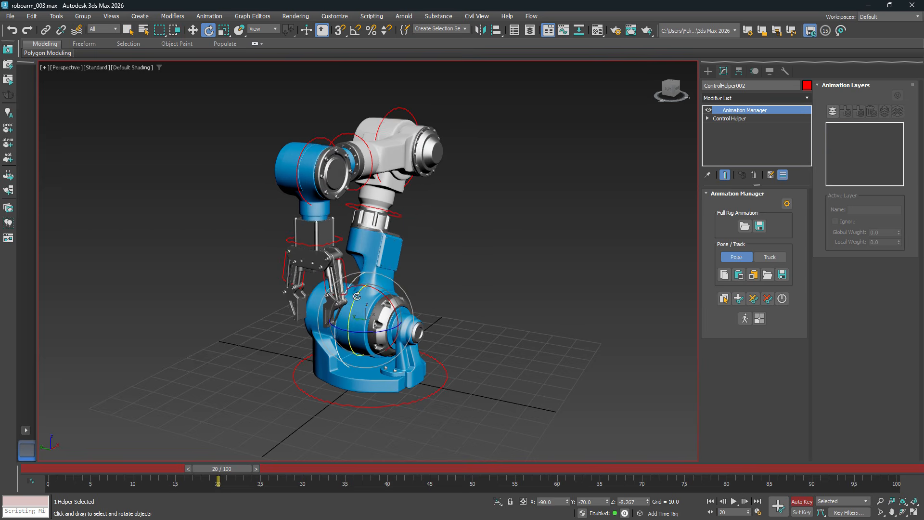
{"action": "left_click_drag", "start_coordinate": [356, 296], "coordinate": [343, 315]}
{"action": "left_click", "coordinate": [361, 107]}
{"action": "left_click_drag", "start_coordinate": [366, 113], "coordinate": [344, 144]}
{"action": "left_click", "coordinate": [264, 158]}
{"action": "left_click_drag", "start_coordinate": [250, 169], "coordinate": [266, 140]}
{"action": "key", "text": "Home"}
{"action": "left_click", "coordinate": [284, 123], "text": "ctrl"}
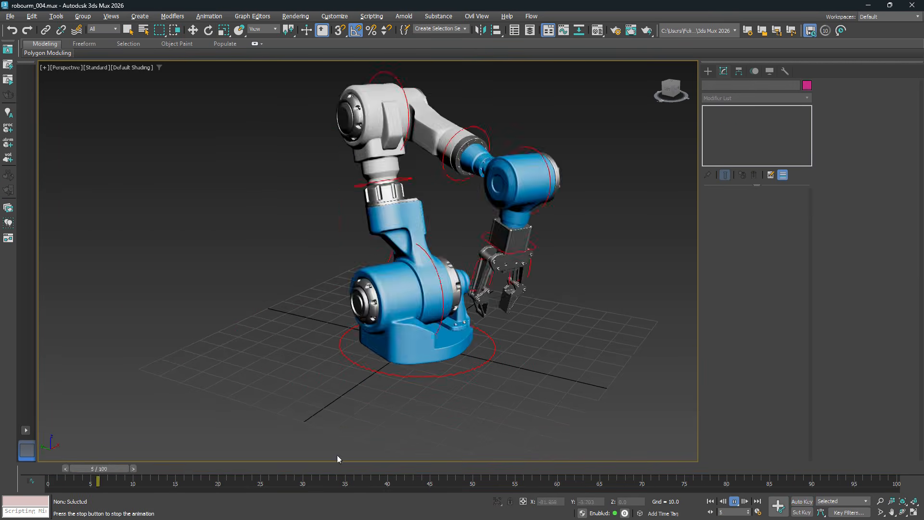
Return to frame 0 and save the full rig animation from the base helper as robot_grab in the roboarm folder.
{"action": "left_click_drag", "start_coordinate": [362, 466], "coordinate": [38, 449]}
{"action": "middle_click_drag", "start_coordinate": [544, 324], "coordinate": [503, 352]}
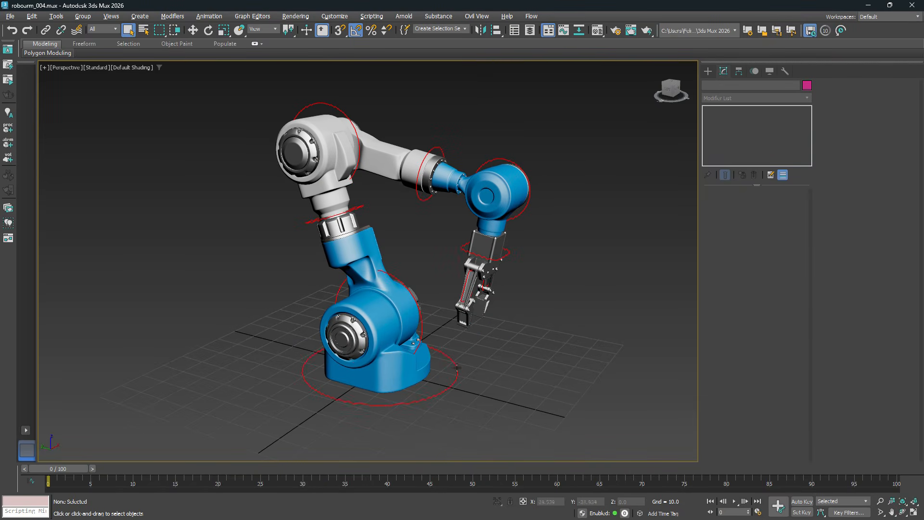
{"action": "left_click_drag", "start_coordinate": [438, 402], "coordinate": [439, 402]}
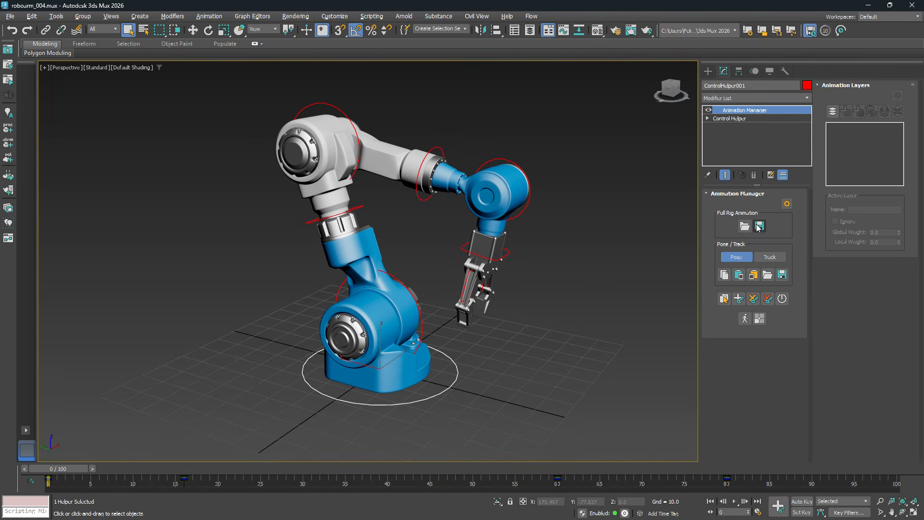
{"action": "left_click", "coordinate": [760, 227]}
{"action": "type", "text": "r"}
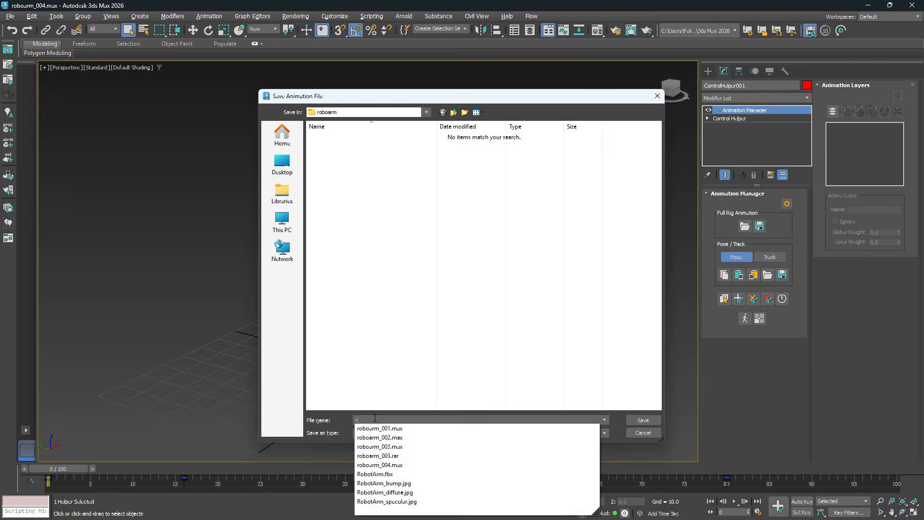
{"action": "type", "text": "obot_anim"}
{"action": "key", "text": "Return"}
{"action": "left_click", "coordinate": [554, 346]}
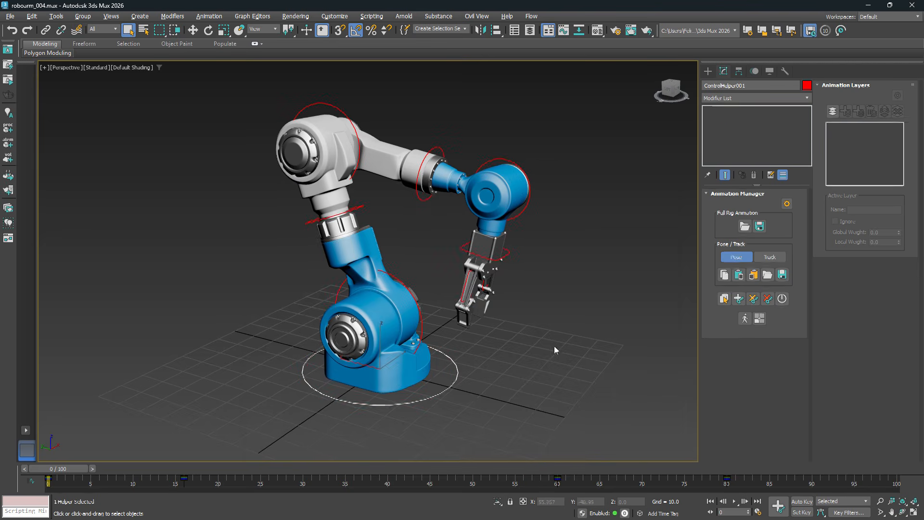
Clear the animation keys of all the robot arm's control helpers and scrub the timeline to check them.
{"action": "left_click_drag", "start_coordinate": [237, 95], "coordinate": [855, 479]}
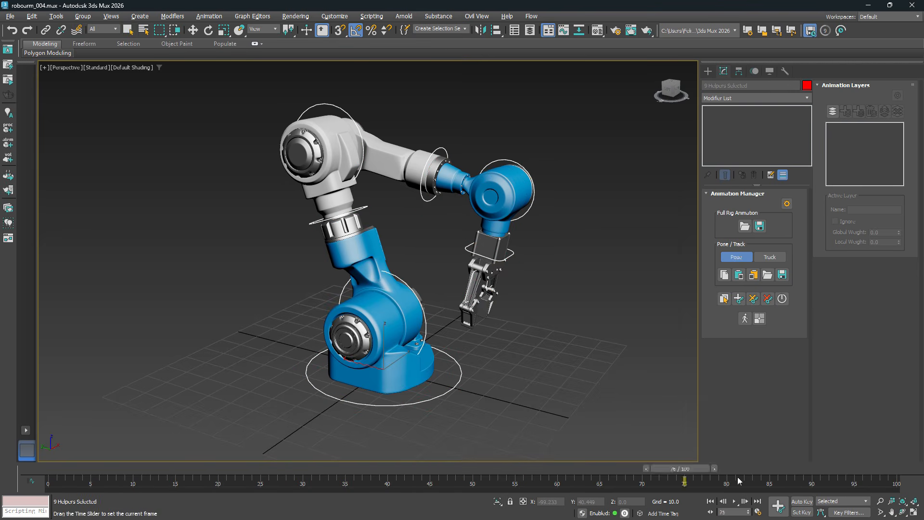
{"action": "left_click", "coordinate": [481, 365]}
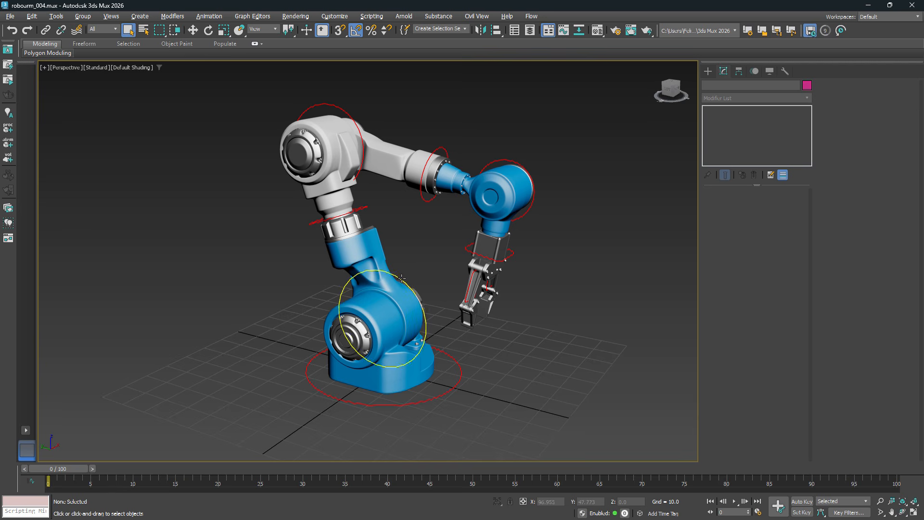
Load robot_grab.anim as the full rig animation from the forearm's helper and play it back.
{"action": "left_click", "coordinate": [423, 199]}
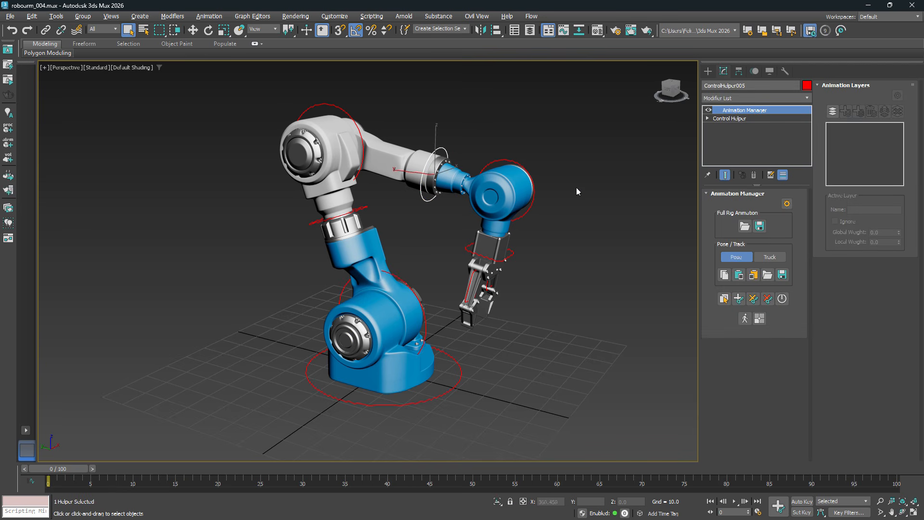
{"action": "left_click", "coordinate": [745, 226]}
{"action": "left_click", "coordinate": [337, 140]}
{"action": "left_click", "coordinate": [641, 419]}
{"action": "mouse_move", "coordinate": [56, 471]}
{"action": "left_mouse_down"}
{"action": "mouse_move", "coordinate": [513, 469]}
{"action": "mouse_move", "coordinate": [58, 470]}
{"action": "left_mouse_up"}
{"action": "key", "text": "/"}
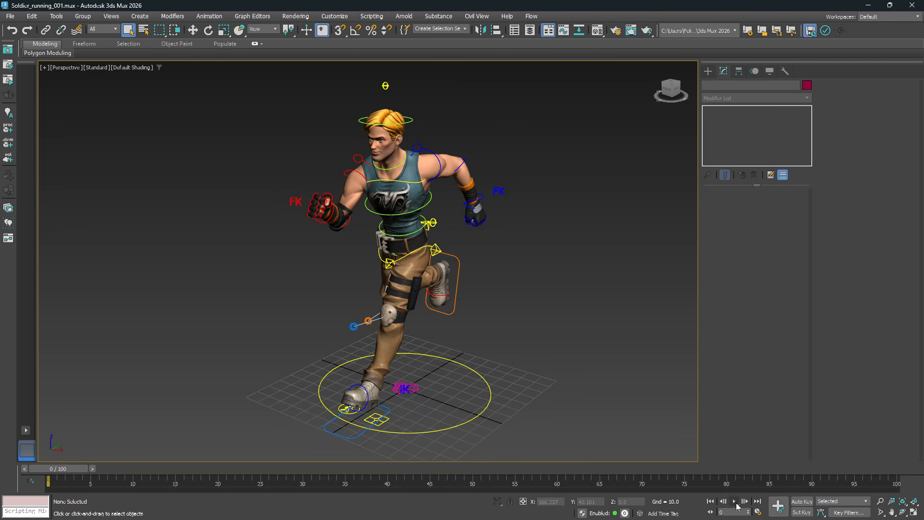
Play the soldier's running animation and return the timeline to frame 0.
{"action": "left_click", "coordinate": [734, 502]}
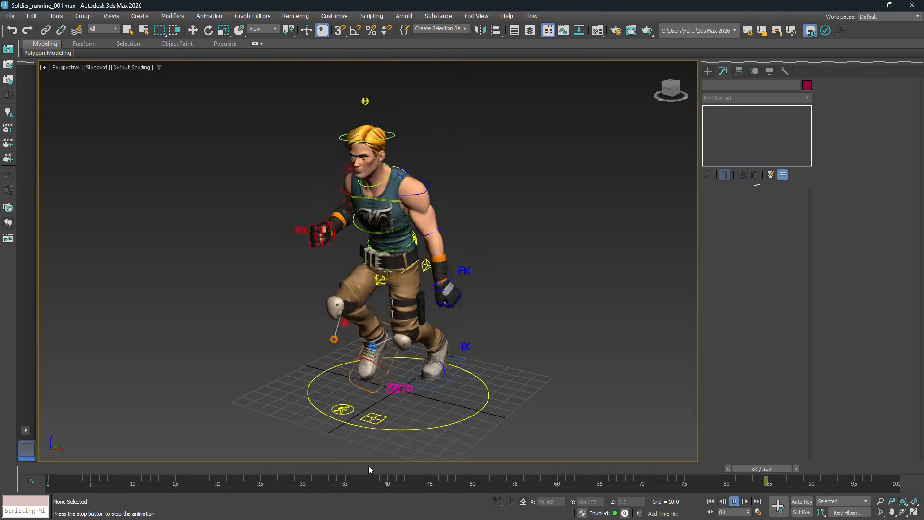
{"action": "left_click_drag", "start_coordinate": [367, 469], "coordinate": [0, 457]}
{"action": "middle_click_drag", "start_coordinate": [460, 339], "coordinate": [478, 384]}
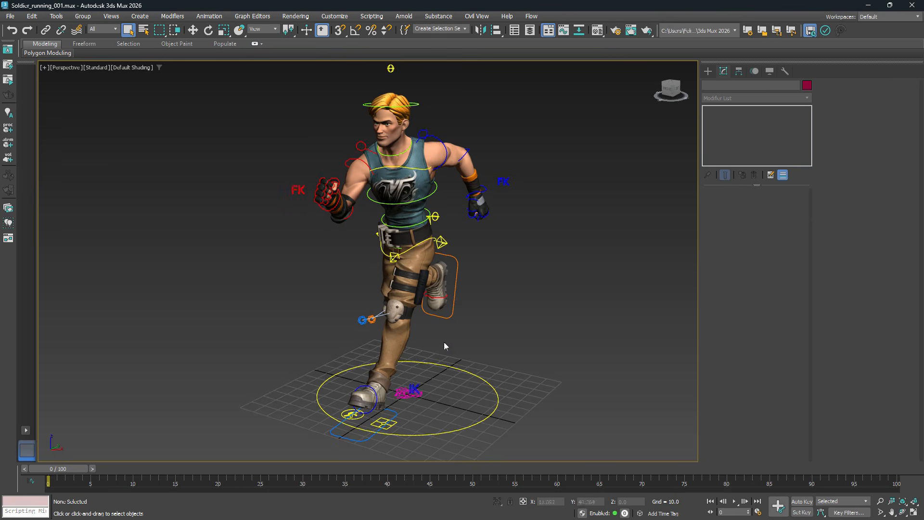
Check the Animation Manager modifier on the soldier's foot, main and torso controls.
{"action": "left_click", "coordinate": [454, 301]}
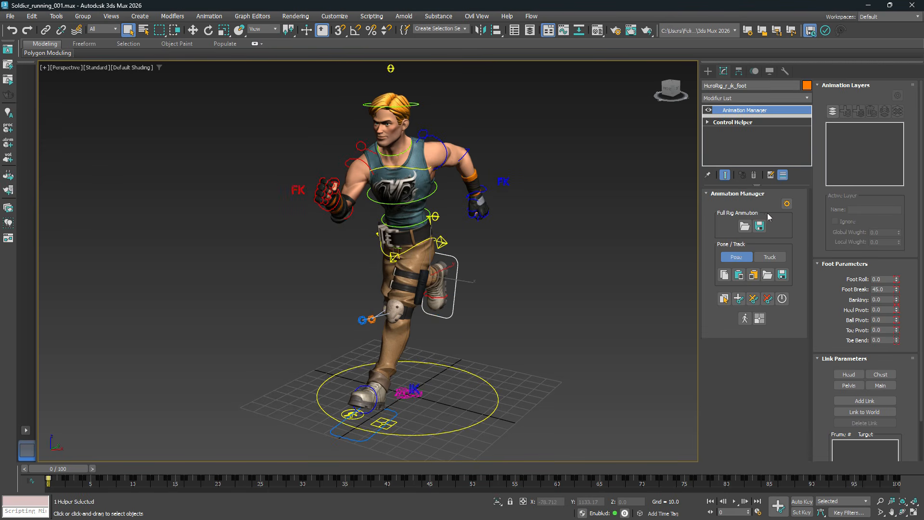
{"action": "left_click", "coordinate": [463, 369]}
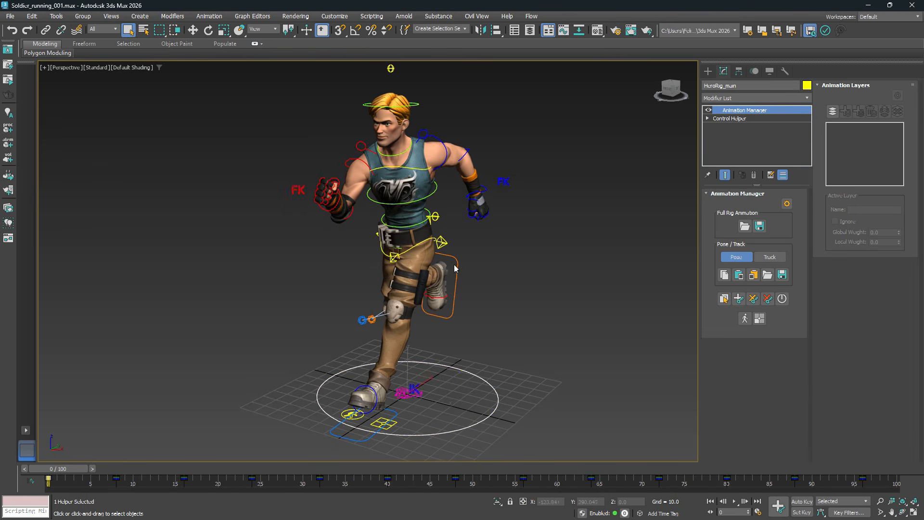
{"action": "left_click", "coordinate": [456, 270]}
{"action": "left_click", "coordinate": [442, 241]}
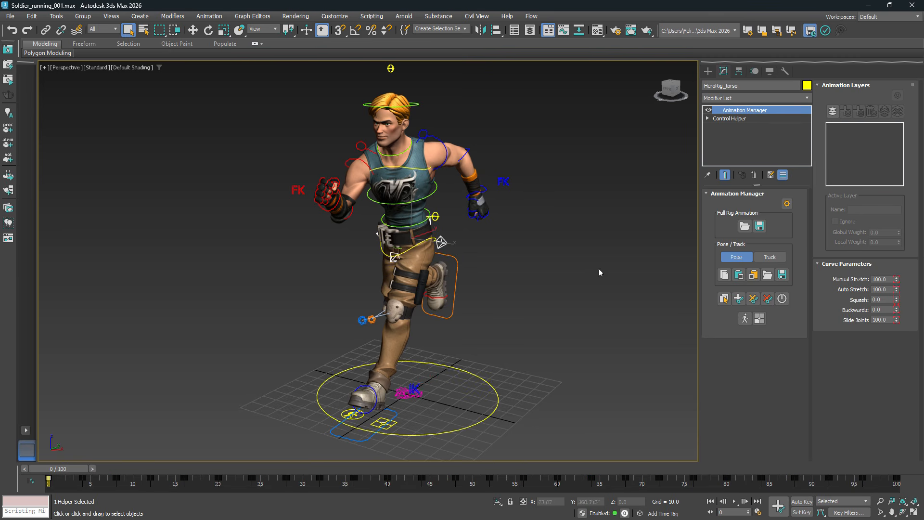
Save the running soldier's full rig animation as Soldier_run.
{"action": "middle_click_drag", "start_coordinate": [494, 235], "coordinate": [485, 233]}
{"action": "middle_click_drag", "start_coordinate": [621, 231], "coordinate": [607, 235]}
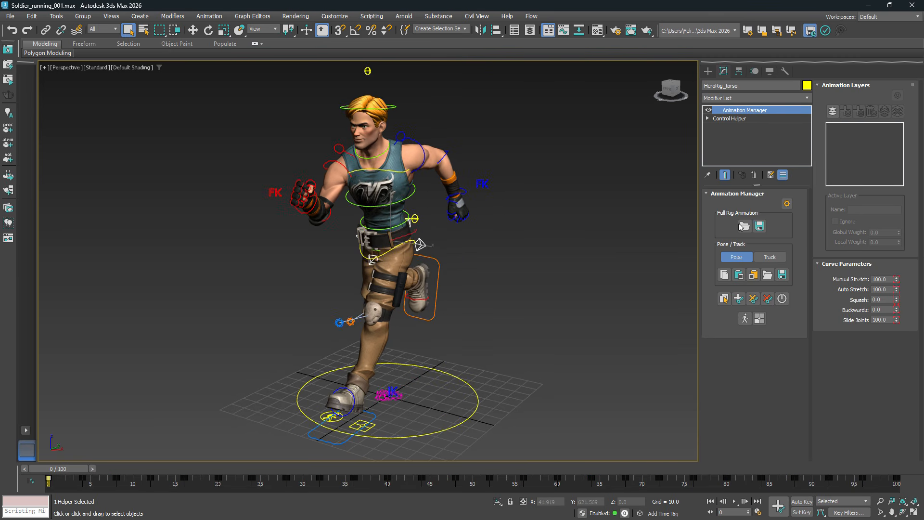
{"action": "left_click", "coordinate": [759, 226]}
{"action": "left_click", "coordinate": [221, 343]}
{"action": "type", "text": "Soldier_run"}
{"action": "key", "text": "Return"}
Open the scene file Soldier_002.max.
{"action": "middle_click_drag", "start_coordinate": [291, 255], "coordinate": [301, 258]}
{"action": "left_click", "coordinate": [8, 19]}
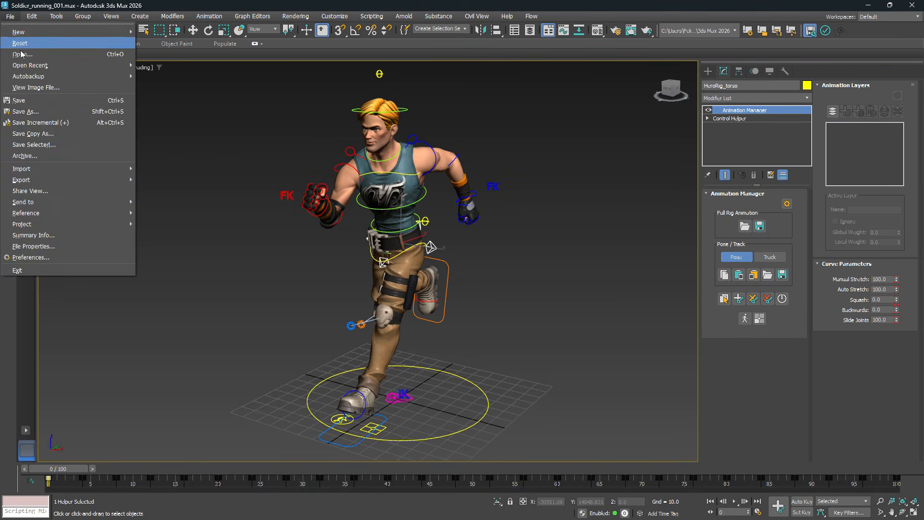
{"action": "left_click", "coordinate": [29, 56]}
{"action": "left_click", "coordinate": [79, 76]}
{"action": "double_click", "coordinate": [80, 76]}
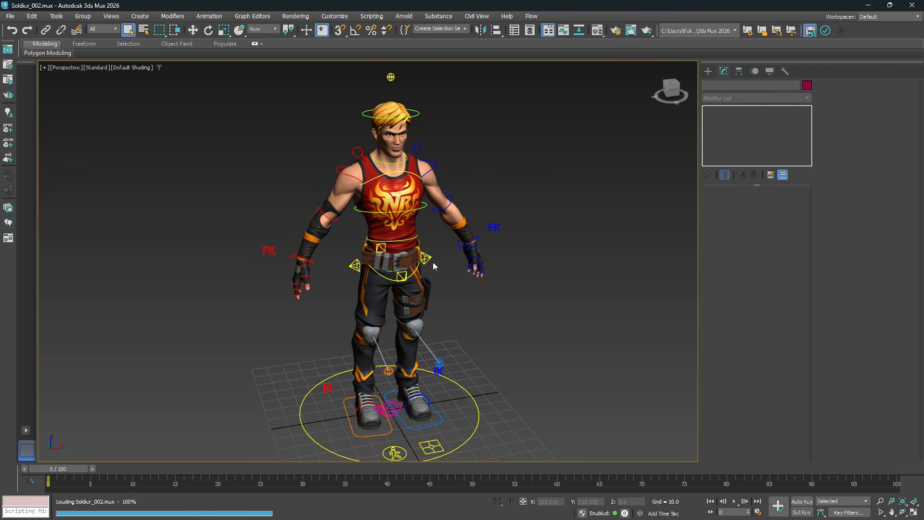
Load the saved running animation onto the full rig from the second soldier's left hand control and play it back.
{"action": "left_click", "coordinate": [467, 242]}
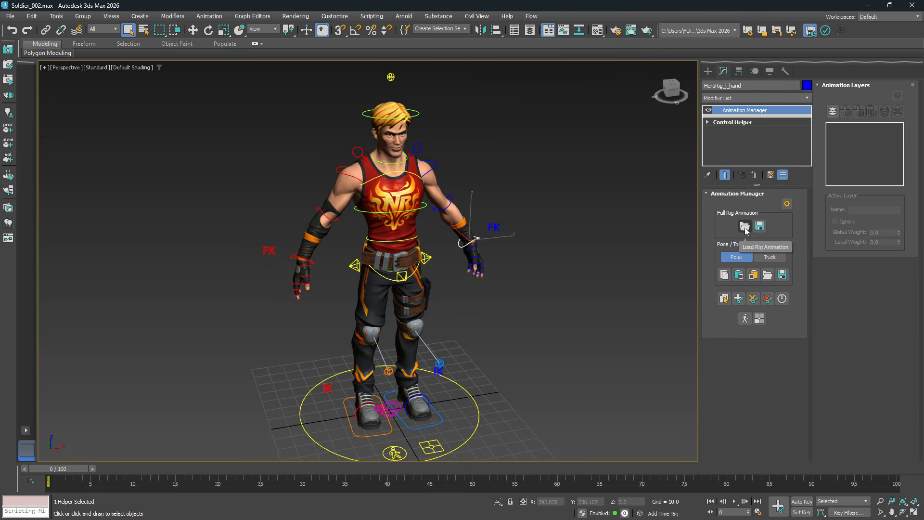
{"action": "left_click", "coordinate": [745, 227]}
{"action": "double_click", "coordinate": [76, 61]}
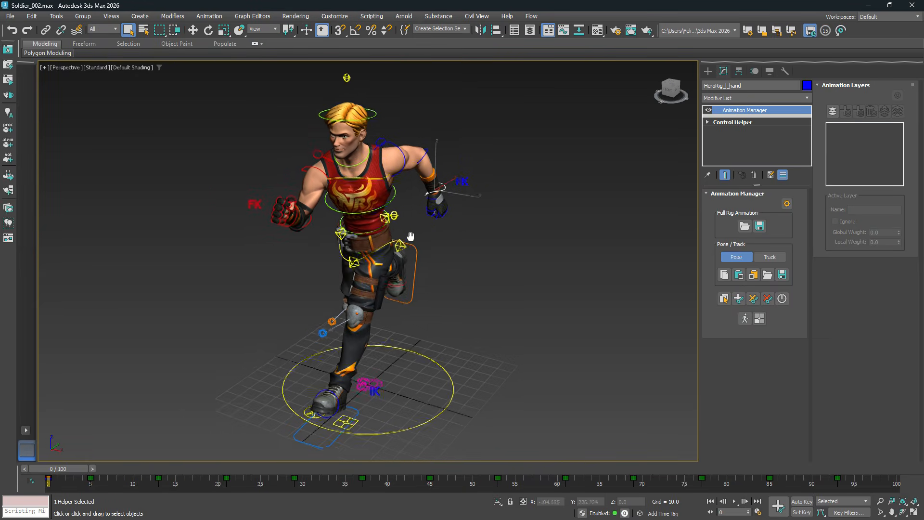
{"action": "left_click", "coordinate": [734, 502]}
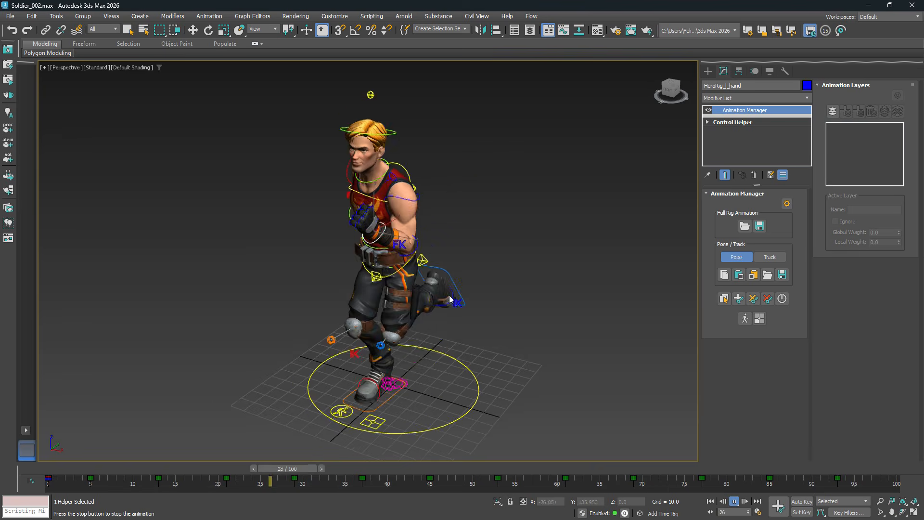
{"action": "middle_click_drag", "start_coordinate": [406, 289], "coordinate": [472, 296], "text": "alt"}
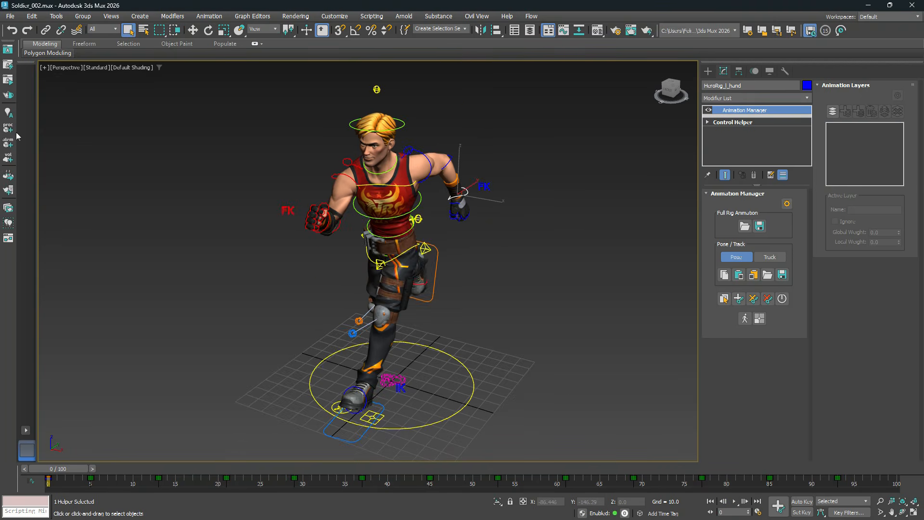
Open the scene file Swimmer_001.max.
{"action": "left_click", "coordinate": [10, 16]}
{"action": "left_click", "coordinate": [79, 53]}
{"action": "left_click", "coordinate": [461, 279]}
{"action": "left_click", "coordinate": [82, 95]}
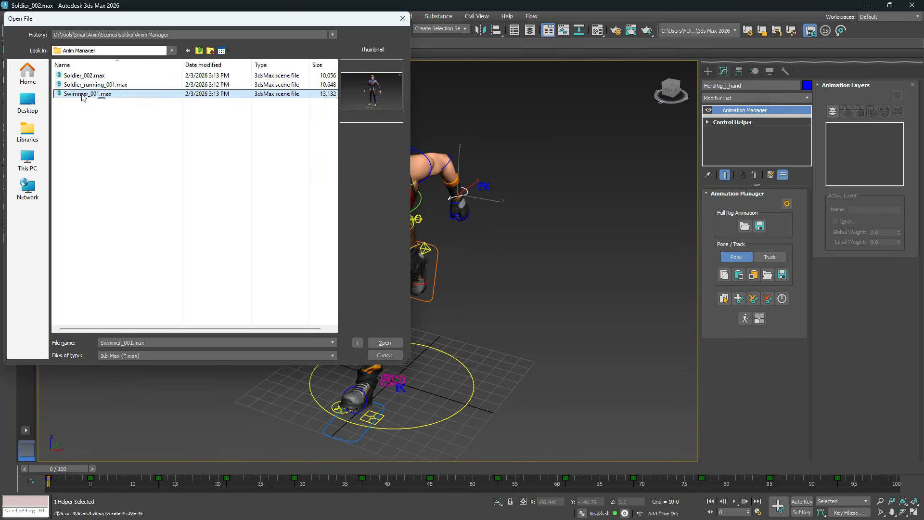
{"action": "double_click", "coordinate": [83, 95]}
Load the saved running animation onto the swimmer's full rig from the left upper arm control and play it back.
{"action": "left_click", "coordinate": [412, 192]}
{"action": "middle_click_drag", "start_coordinate": [414, 196], "coordinate": [441, 183], "text": "alt"}
{"action": "left_click", "coordinate": [744, 226]}
{"action": "double_click", "coordinate": [90, 63]}
{"action": "scroll", "coordinate": [440, 193], "scroll_direction": "down", "scroll_amount": 4}
{"action": "scroll", "coordinate": [441, 183], "scroll_direction": "up", "scroll_amount": 2}
{"action": "left_click", "coordinate": [733, 500]}
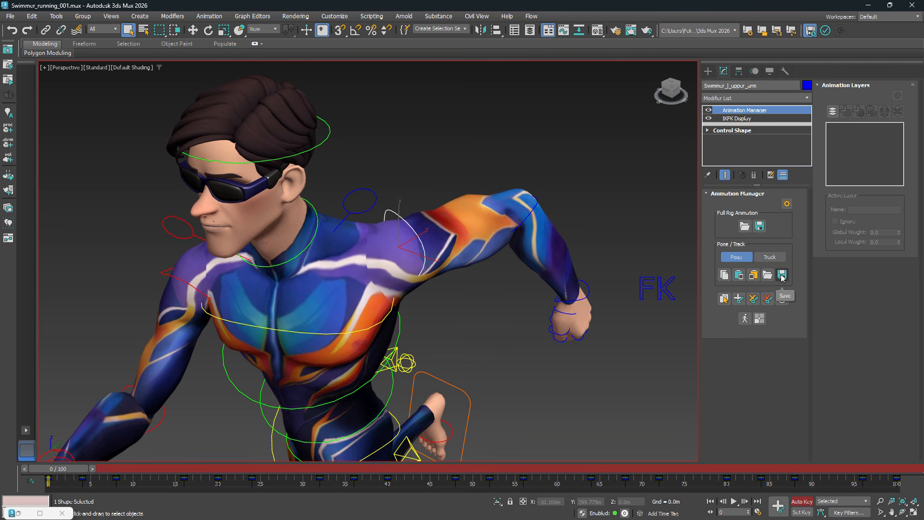
Select the swimmer's three left arm controls, paste their pose mirrored onto the right arm and undo the pasted pose.
{"action": "scroll", "coordinate": [469, 234], "scroll_direction": "down", "scroll_amount": 6}
{"action": "double_click", "coordinate": [469, 233]}
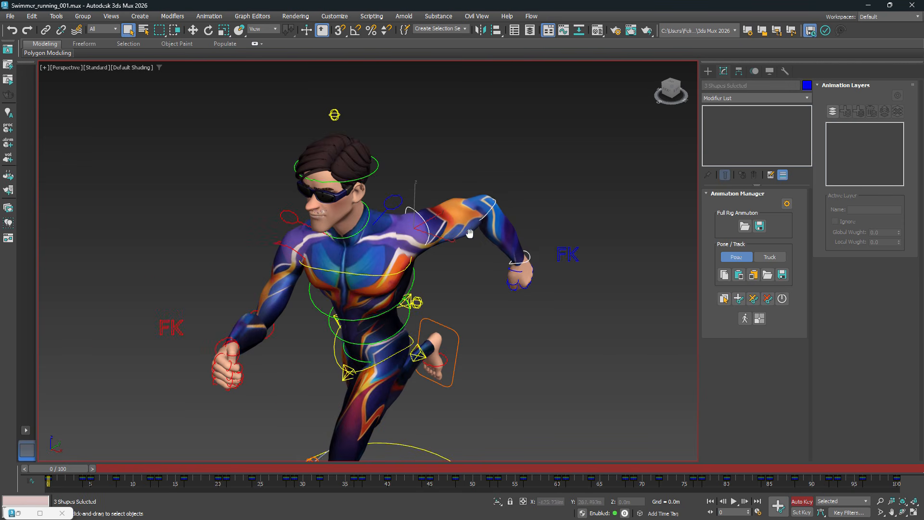
{"action": "left_click", "coordinate": [753, 275]}
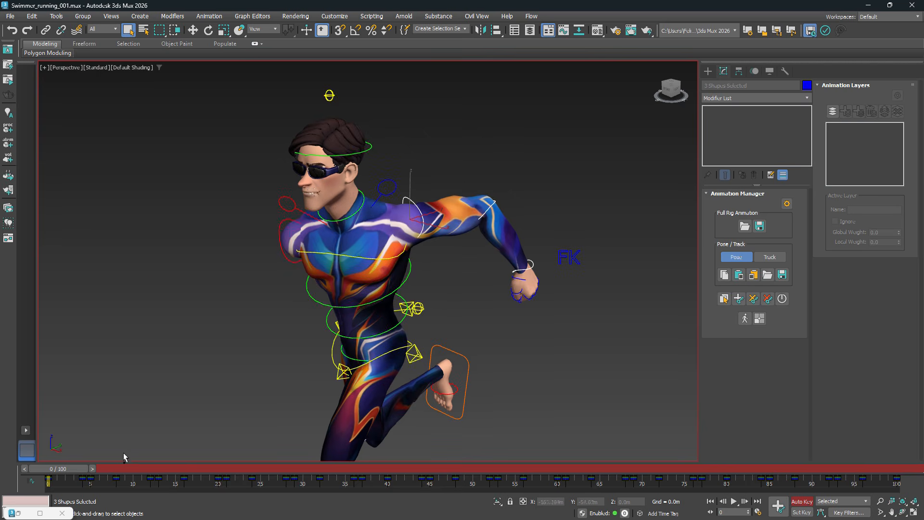
{"action": "left_click_drag", "start_coordinate": [68, 468], "coordinate": [0, 463]}
{"action": "left_click", "coordinate": [739, 276]}
{"action": "key", "text": "ctrl+z"}
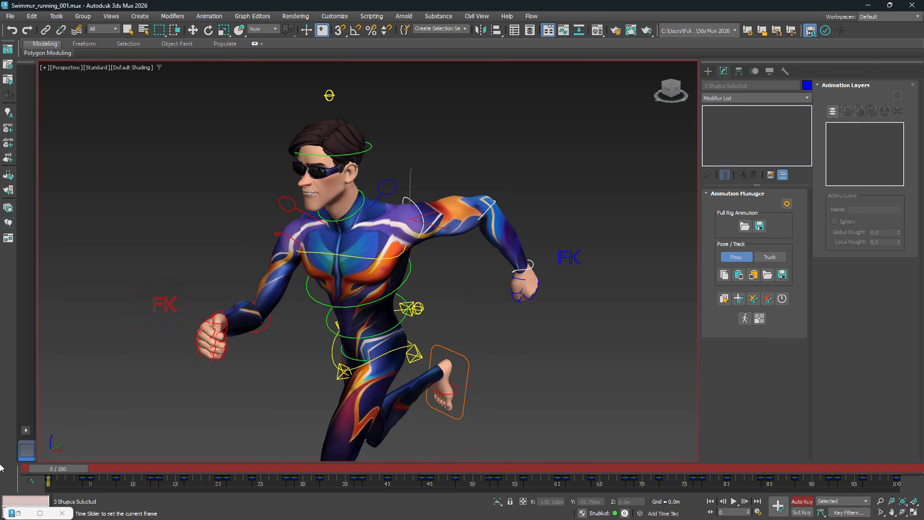
Switch to Track mode, paste the left arm's animation mirrored onto the right arm and check it along the timeline.
{"action": "left_click", "coordinate": [769, 257]}
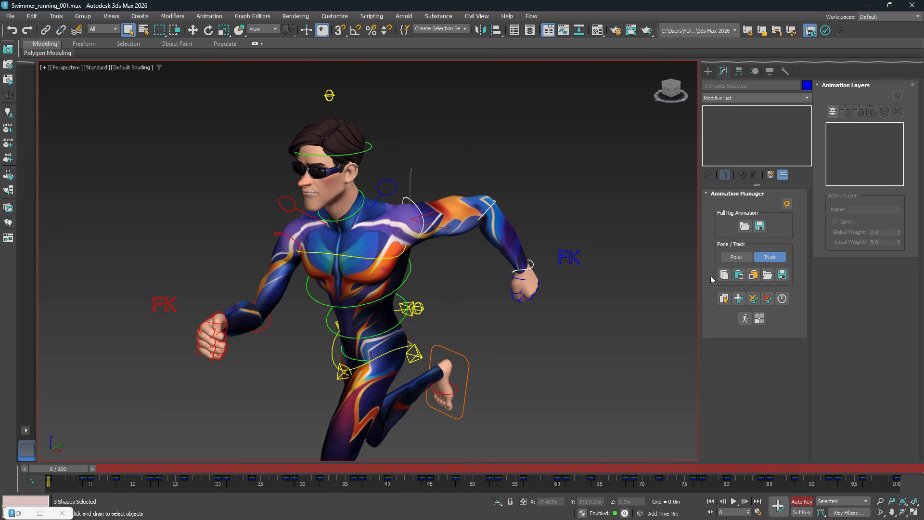
{"action": "scroll", "coordinate": [551, 268], "scroll_direction": "down", "scroll_amount": 4}
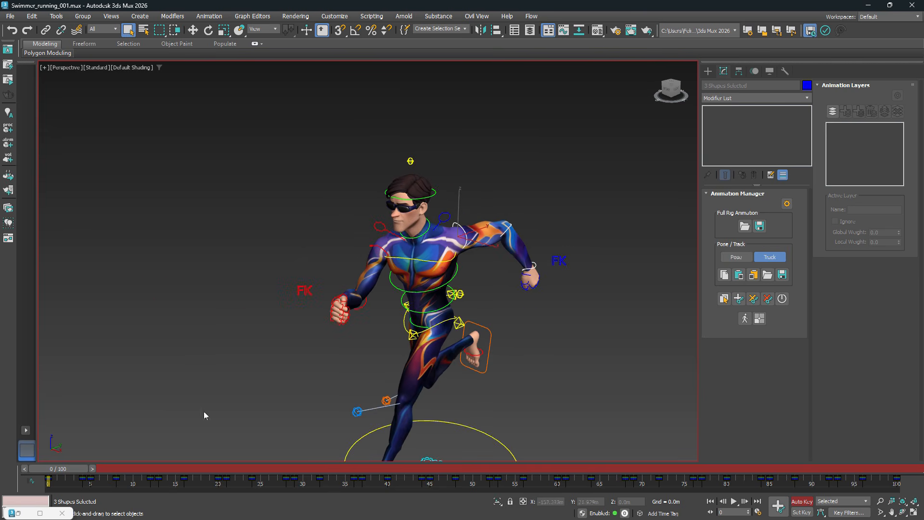
{"action": "scroll", "coordinate": [505, 259], "scroll_direction": "up", "scroll_amount": 4}
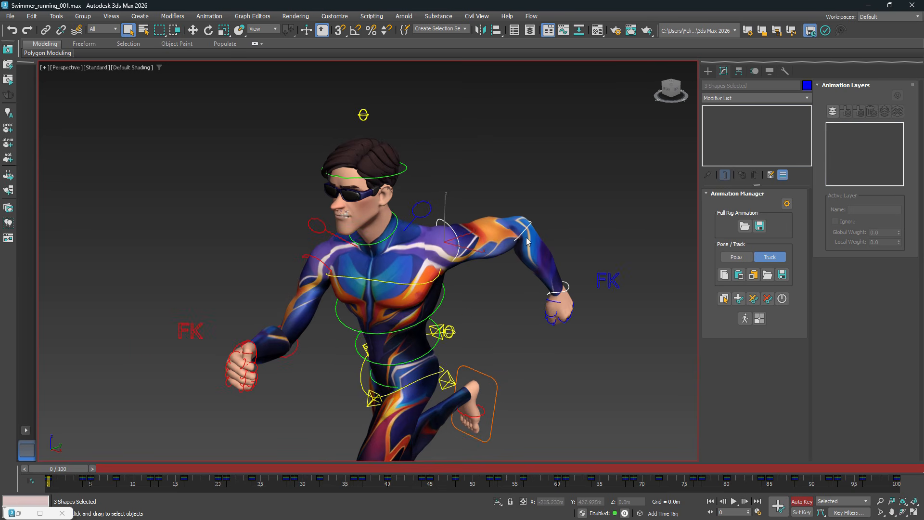
{"action": "left_click", "coordinate": [753, 277]}
{"action": "middle_click_drag", "start_coordinate": [463, 276], "coordinate": [522, 284], "text": "alt"}
{"action": "scroll", "coordinate": [522, 283], "scroll_direction": "down", "scroll_amount": 2}
{"action": "left_click_drag", "start_coordinate": [74, 471], "coordinate": [2, 466]}
{"action": "key", "text": "q"}
{"action": "scroll", "coordinate": [417, 257], "scroll_direction": "up", "scroll_amount": 4}
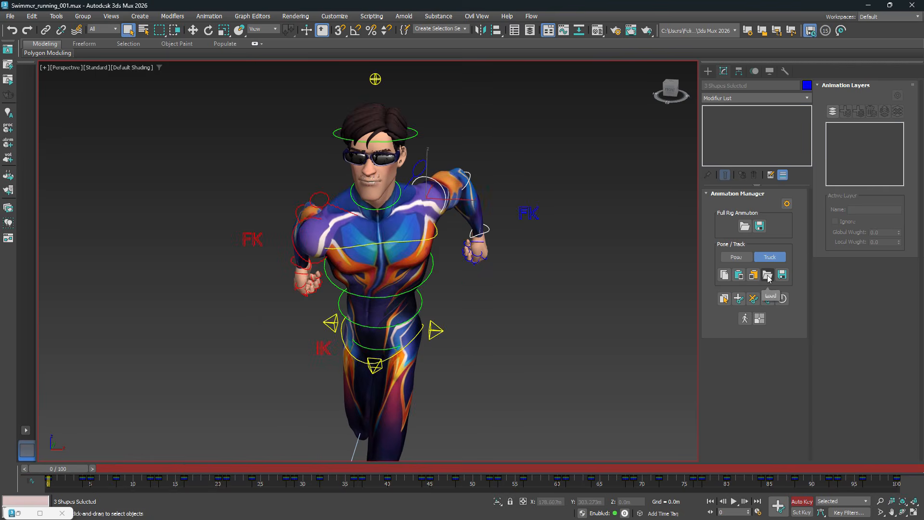
Select all of the swimmer's rig controls and reset them to their default pose.
{"action": "left_click", "coordinate": [724, 298]}
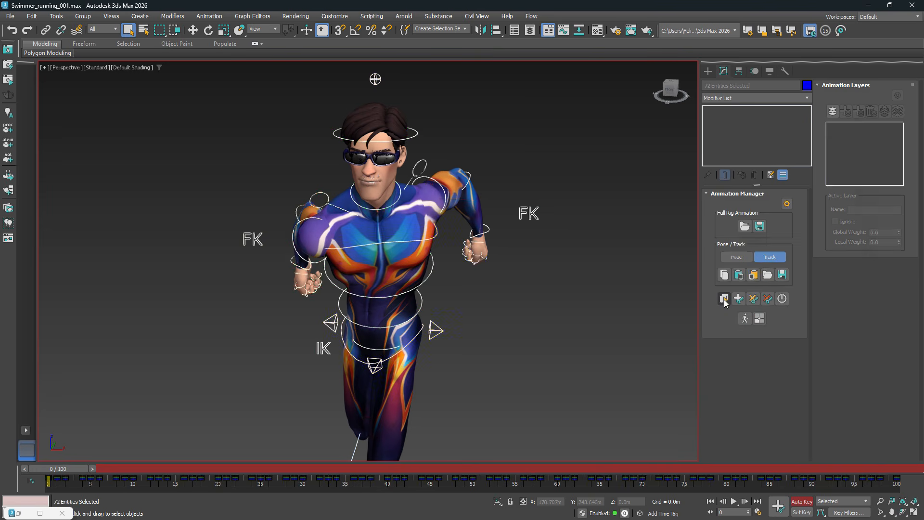
{"action": "scroll", "coordinate": [532, 307], "scroll_direction": "down", "scroll_amount": 5}
{"action": "middle_click_drag", "start_coordinate": [509, 290], "coordinate": [433, 292], "text": "alt"}
{"action": "scroll", "coordinate": [509, 290], "scroll_direction": "up", "scroll_amount": 6}
{"action": "scroll", "coordinate": [509, 290], "scroll_direction": "down", "scroll_amount": 2}
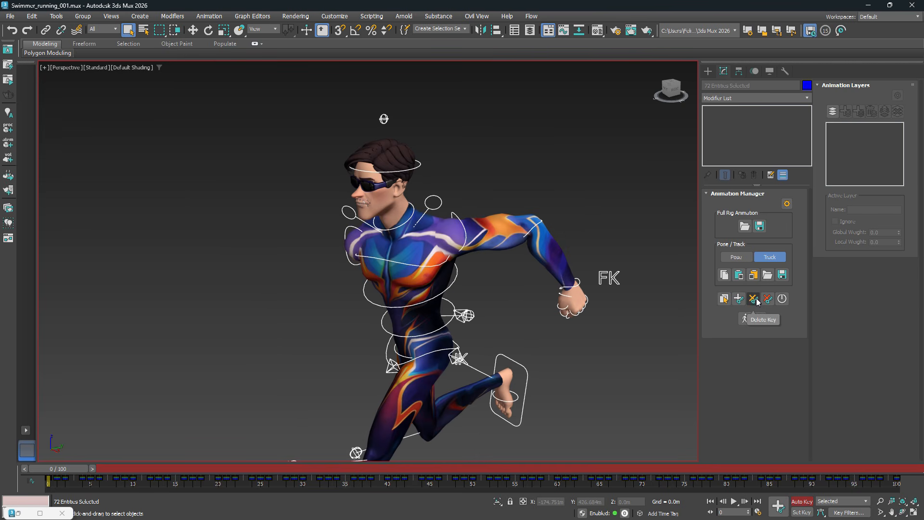
{"action": "left_click", "coordinate": [782, 299]}
{"action": "middle_click_drag", "start_coordinate": [513, 277], "coordinate": [484, 250], "text": "alt"}
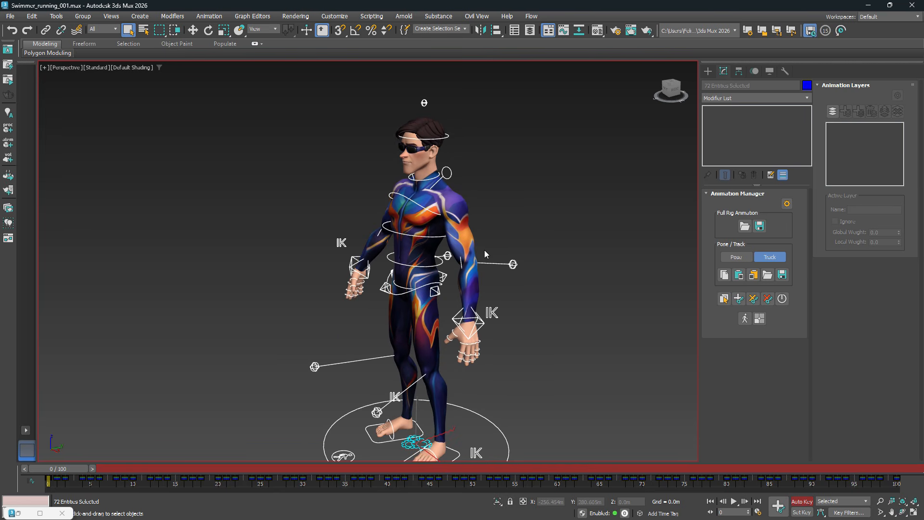
Open the Pose Manager and the companion tool beside it to view what they offer for the swimmer's rig.
{"action": "left_click", "coordinate": [745, 319]}
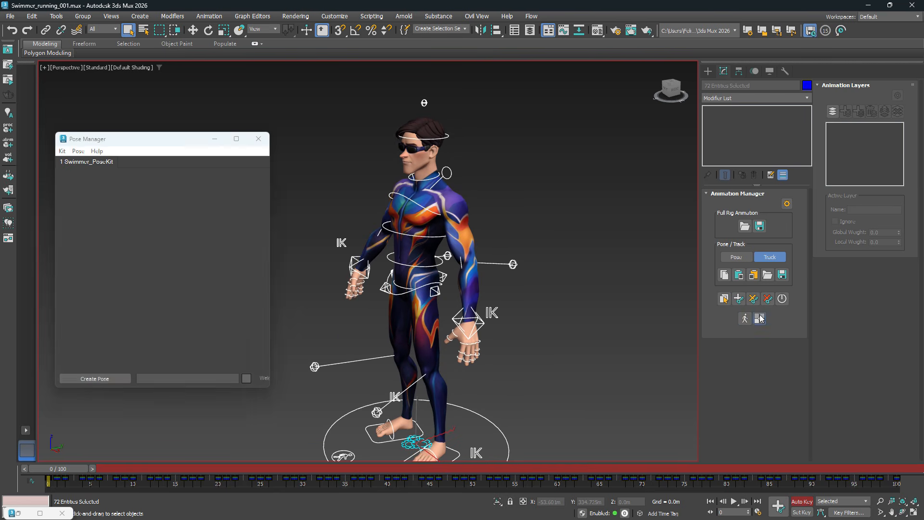
{"action": "left_click", "coordinate": [760, 318]}
{"action": "left_click_drag", "start_coordinate": [580, 130], "coordinate": [558, 155]}
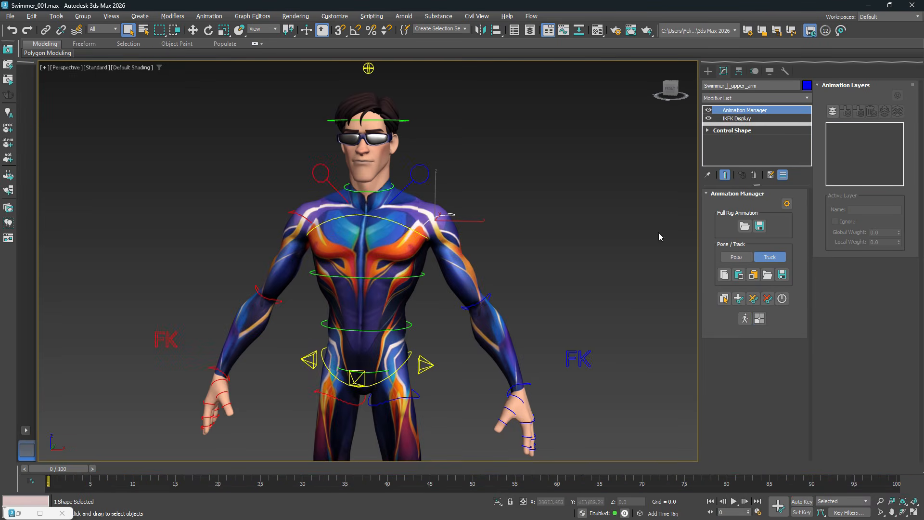
Open the Animation Manager settings of the swimmer's left upper arm control and examine its tags.
{"action": "left_click", "coordinate": [786, 204]}
{"action": "left_click_drag", "start_coordinate": [786, 205], "coordinate": [614, 215]}
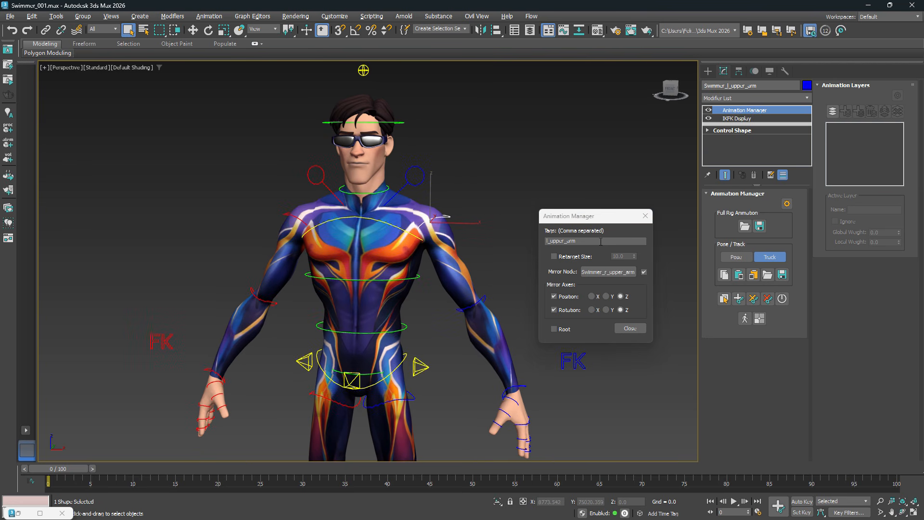
{"action": "left_click_drag", "start_coordinate": [594, 220], "coordinate": [583, 220]}
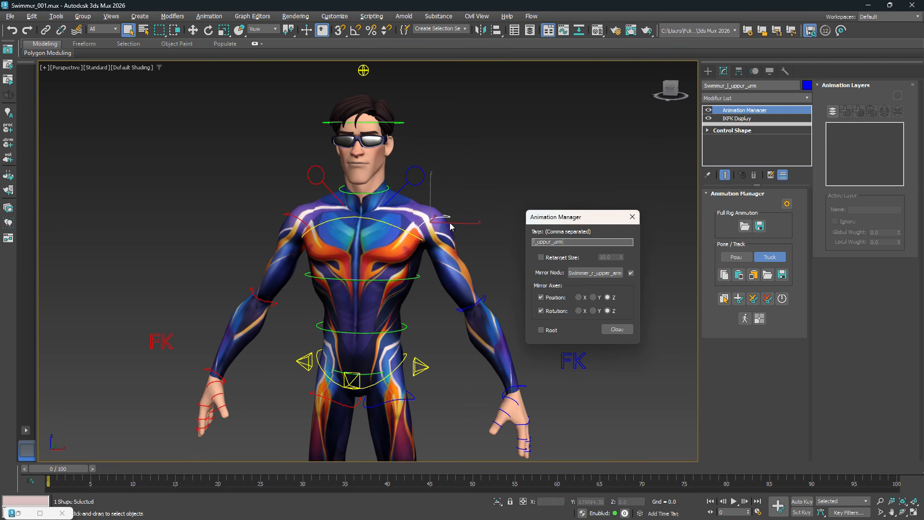
{"action": "left_click", "coordinate": [549, 241]}
Enable Retarget Size for the left upper arm control and turn it off again.
{"action": "left_click", "coordinate": [547, 259]}
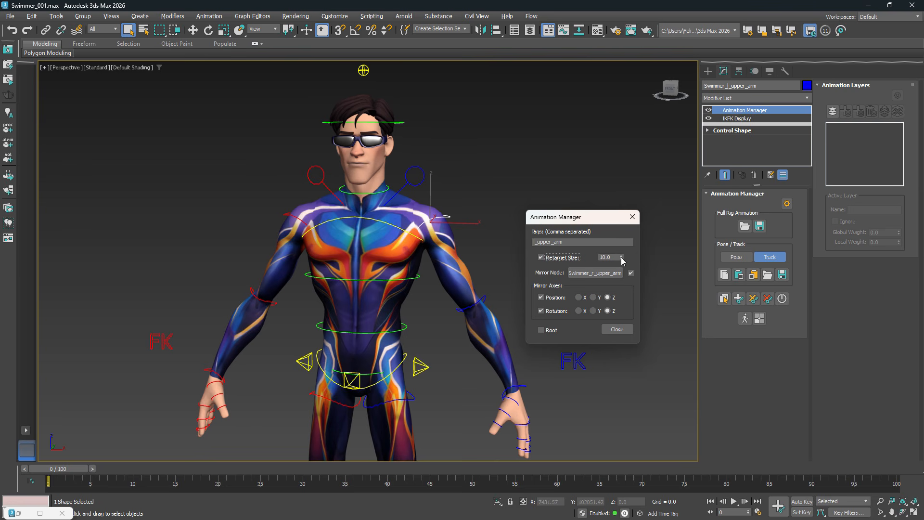
{"action": "left_click_drag", "start_coordinate": [594, 218], "coordinate": [579, 219]}
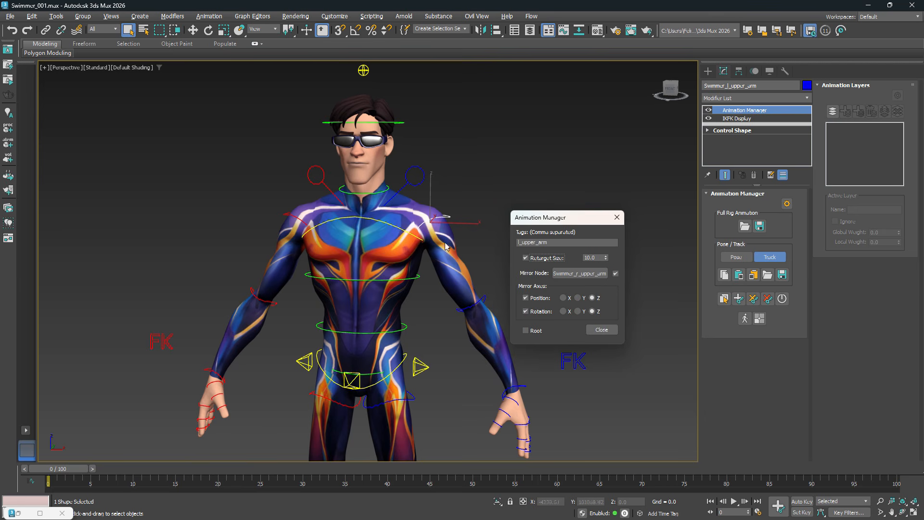
{"action": "middle_click_drag", "start_coordinate": [445, 246], "coordinate": [438, 255]}
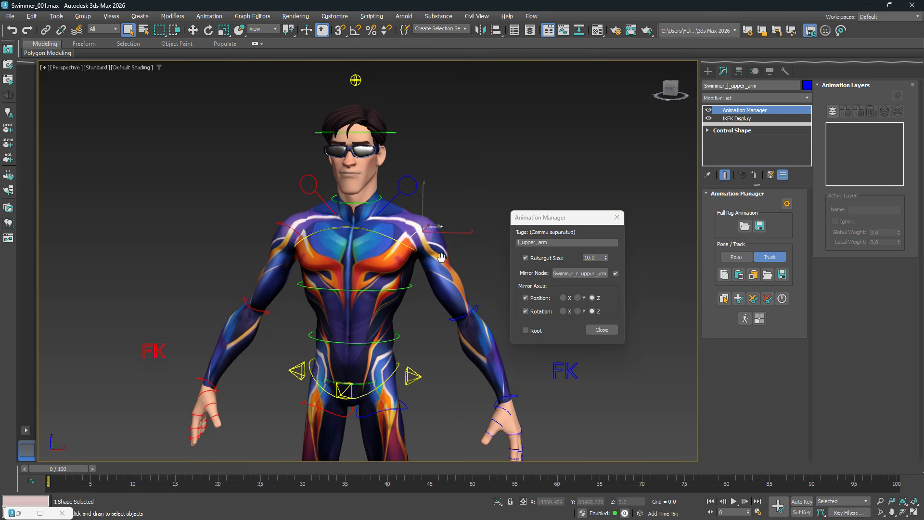
{"action": "left_click", "coordinate": [540, 260]}
{"action": "left_click_drag", "start_coordinate": [562, 221], "coordinate": [560, 207]}
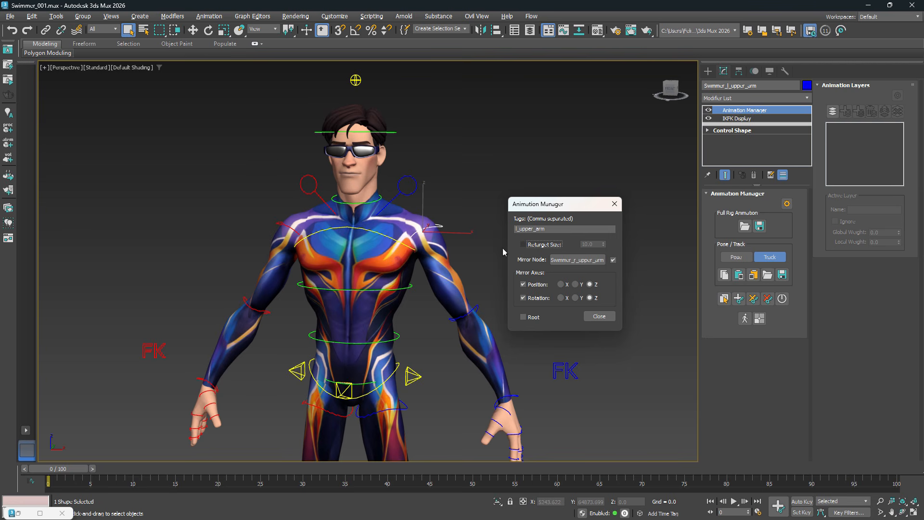
{"action": "middle_click_drag", "start_coordinate": [502, 248], "coordinate": [501, 245]}
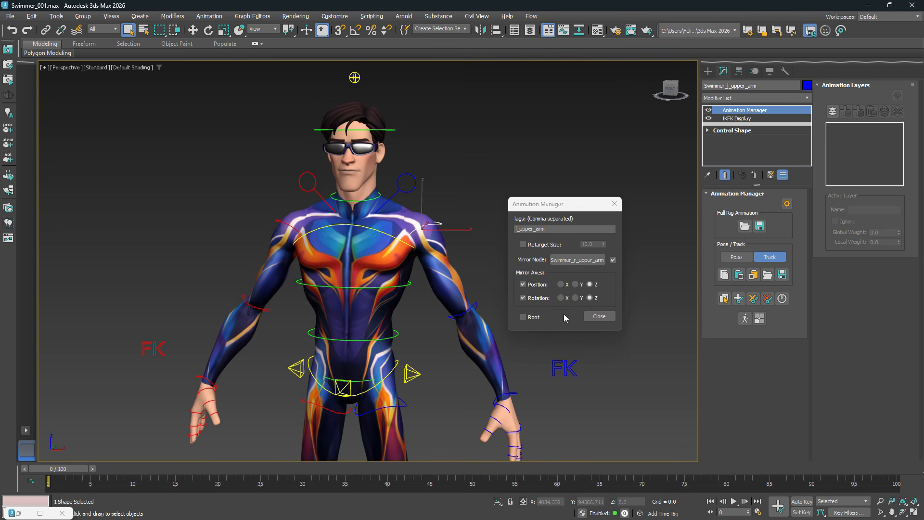
Check the Animation Manager settings of the left forearm and main controls, including the main control's Root option.
{"action": "scroll", "coordinate": [411, 175], "scroll_direction": "down", "scroll_amount": 5}
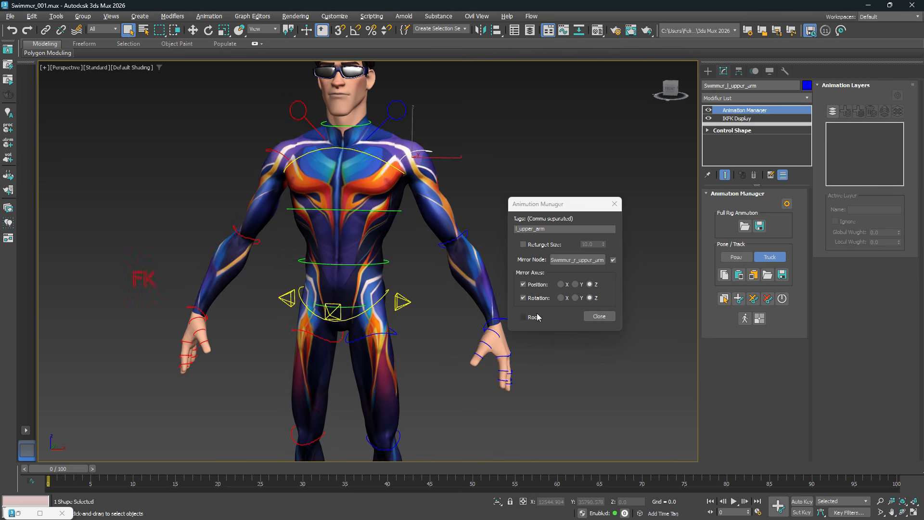
{"action": "middle_click_drag", "start_coordinate": [451, 409], "coordinate": [456, 382]}
{"action": "left_click", "coordinate": [448, 403]}
{"action": "left_click", "coordinate": [441, 206]}
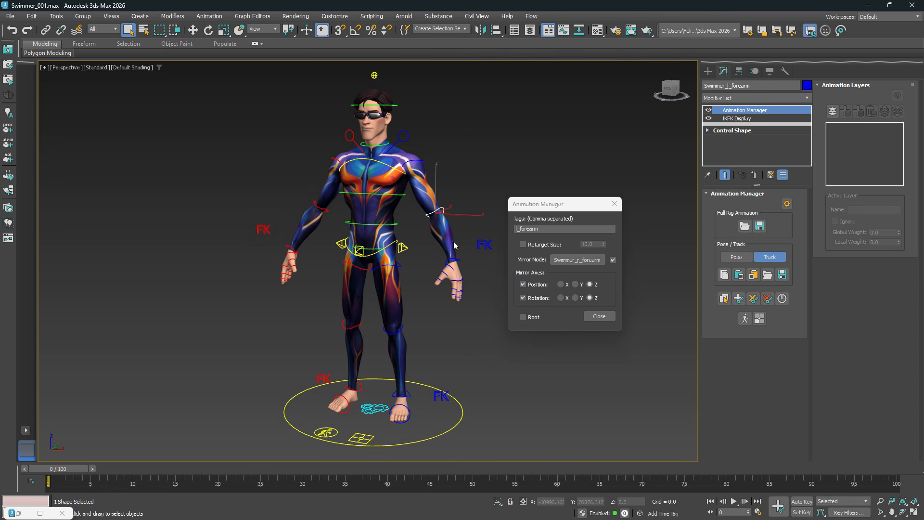
{"action": "left_click", "coordinate": [458, 401]}
{"action": "left_click", "coordinate": [524, 317]}
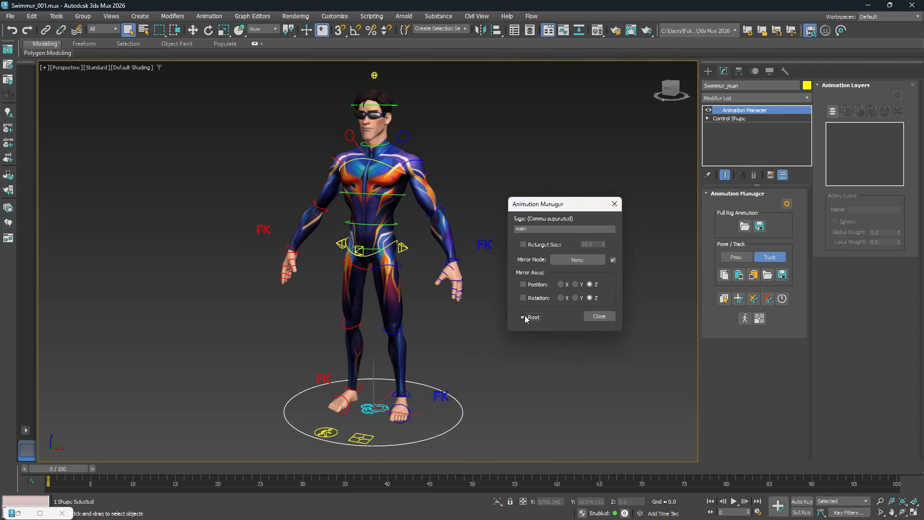
{"action": "left_click", "coordinate": [533, 318]}
Close the Animation Manager settings and select the swimmer's main control.
{"action": "middle_click_drag", "start_coordinate": [451, 313], "coordinate": [462, 320]}
{"action": "left_click", "coordinate": [543, 403]}
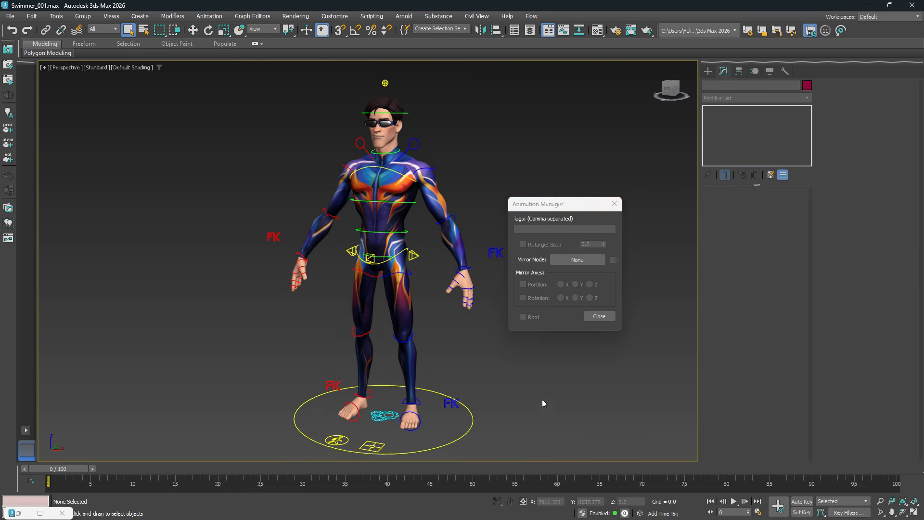
{"action": "left_click", "coordinate": [605, 313]}
{"action": "middle_click_drag", "start_coordinate": [576, 320], "coordinate": [564, 309]}
{"action": "scroll", "coordinate": [491, 310], "scroll_direction": "down", "scroll_amount": 2}
{"action": "left_click", "coordinate": [461, 399]}
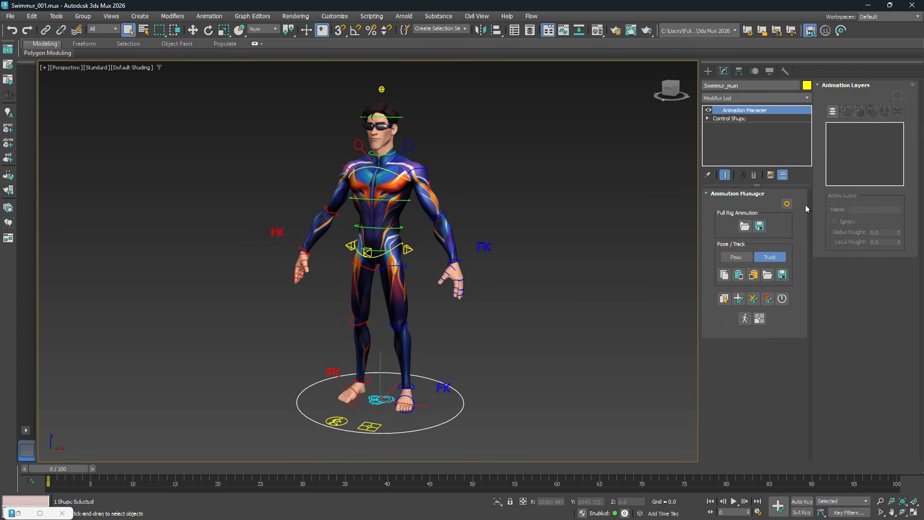